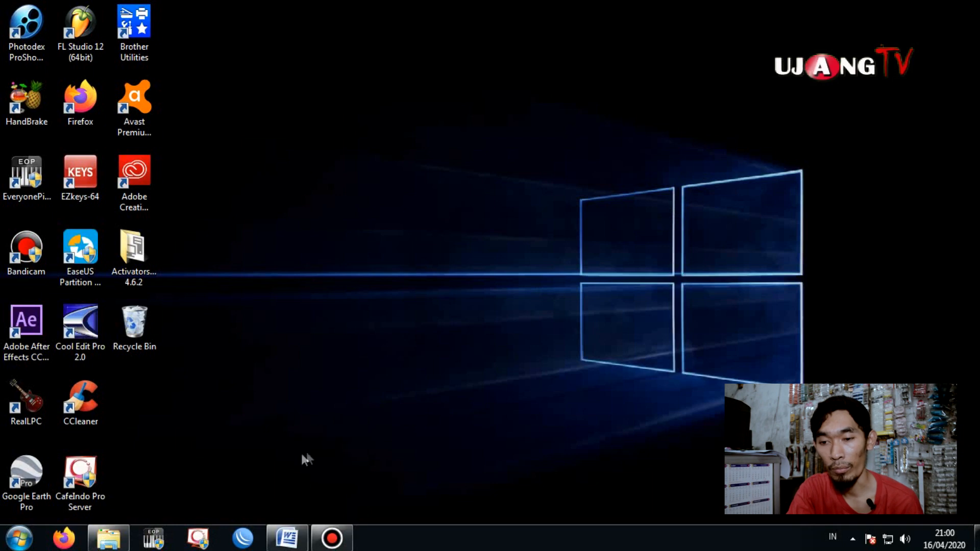
- Switch to WinBox and connect to the MikroTik router at 192.168.10.1 with the admin login
click(243, 538)
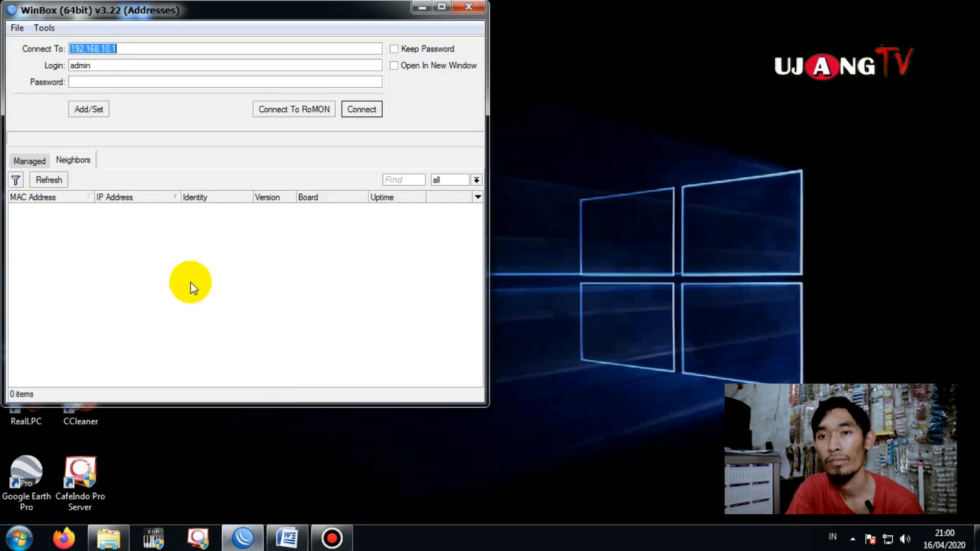
click(116, 208)
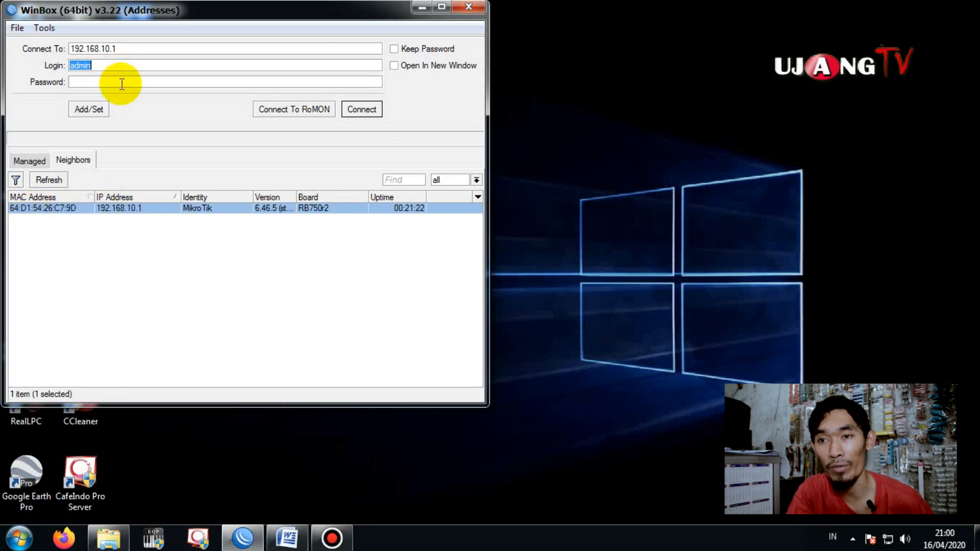
click(366, 111)
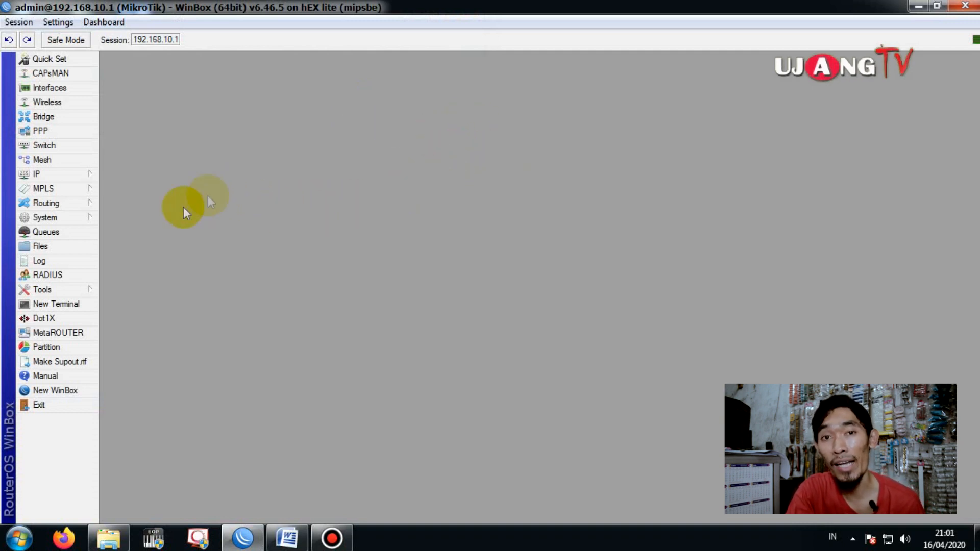
- Start a new hotspot user profile and name it Paket Harian
click(72, 175)
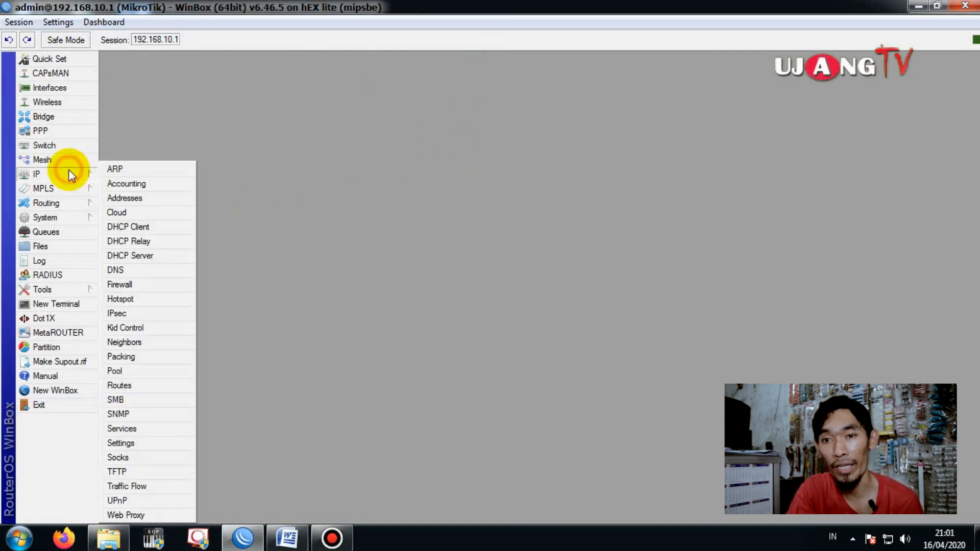
click(146, 298)
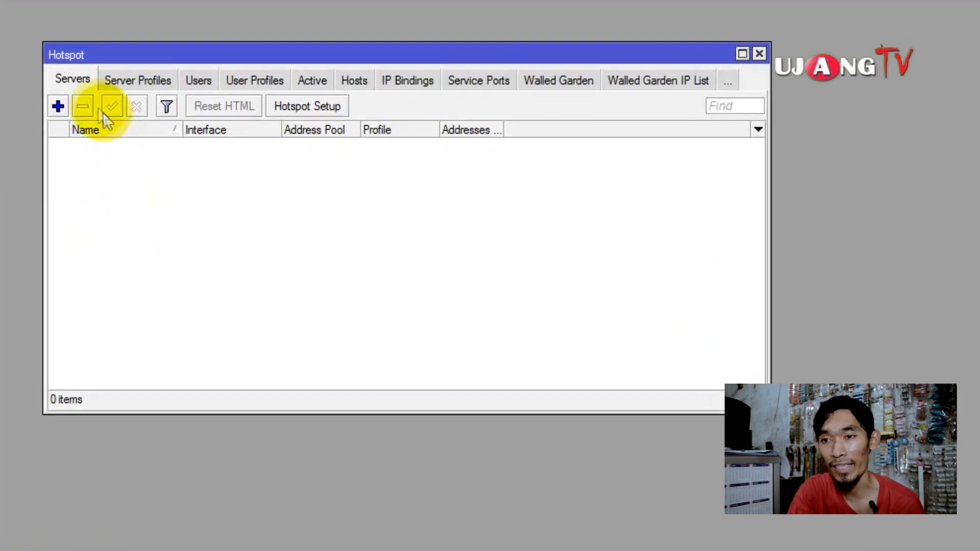
click(246, 79)
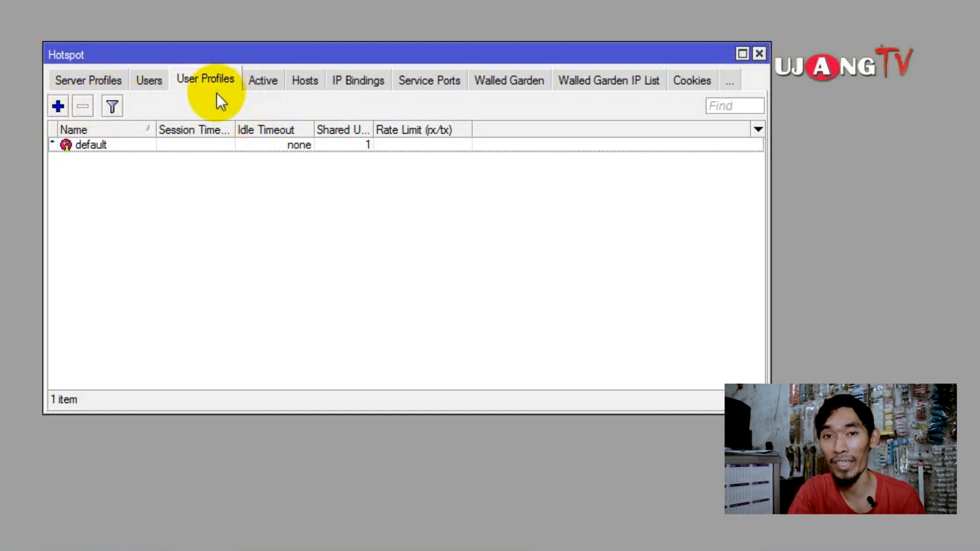
click(57, 106)
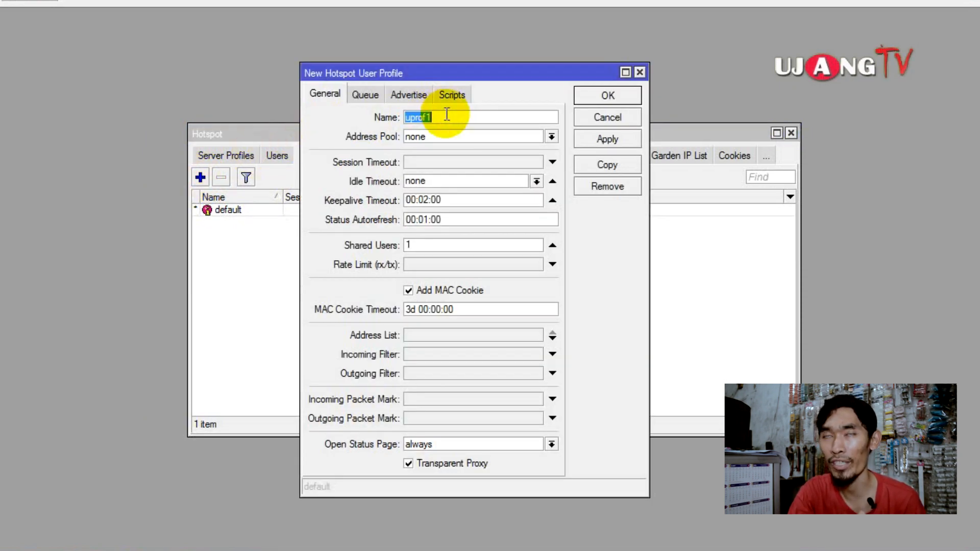
text(P)
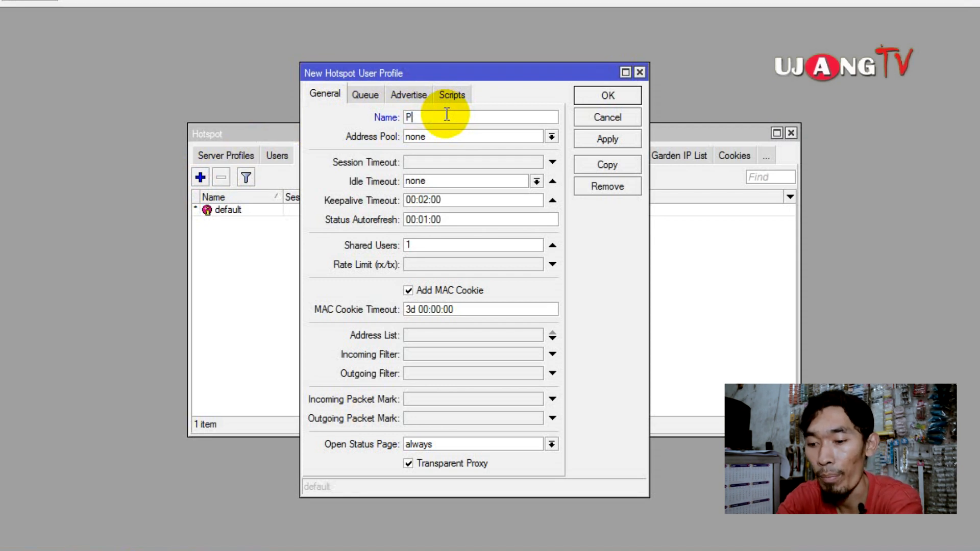
text(aket HA)
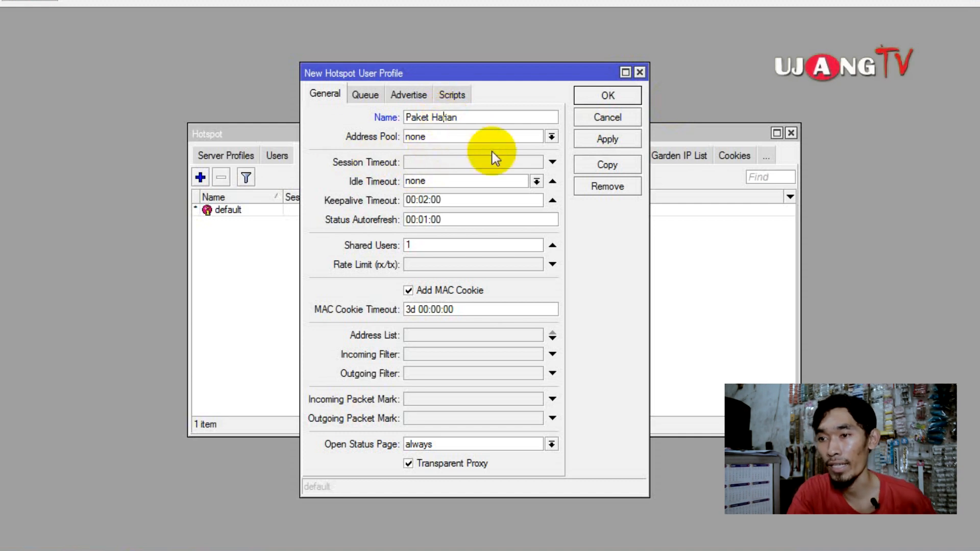
- Examine the address ranges of the router's IP pools to decide which one suits the hotspot profile, and close the pool list
click(548, 138)
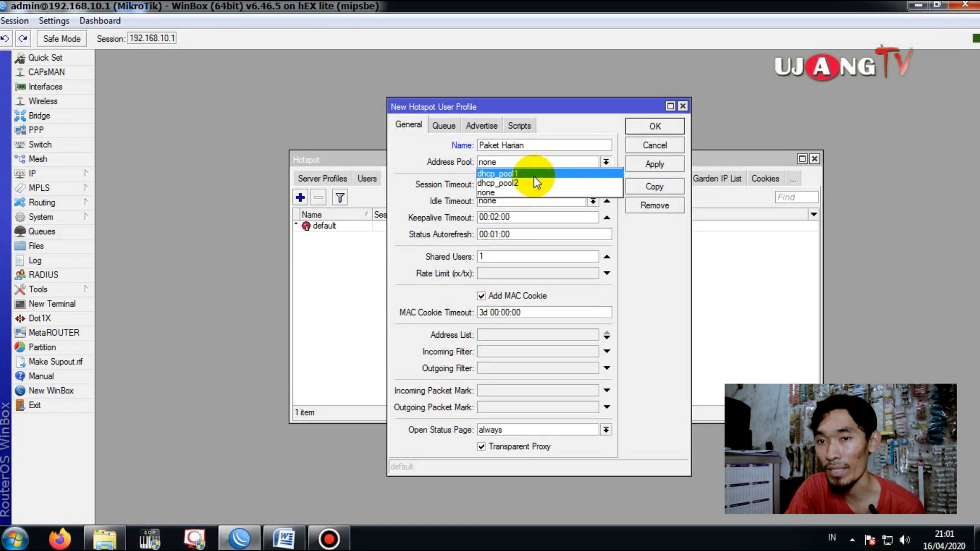
click(73, 169)
click(63, 172)
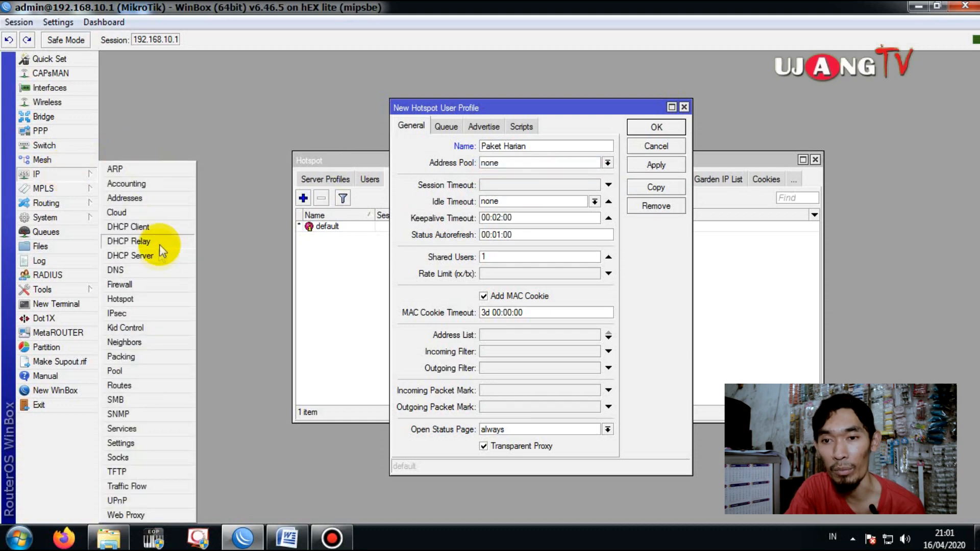
click(143, 372)
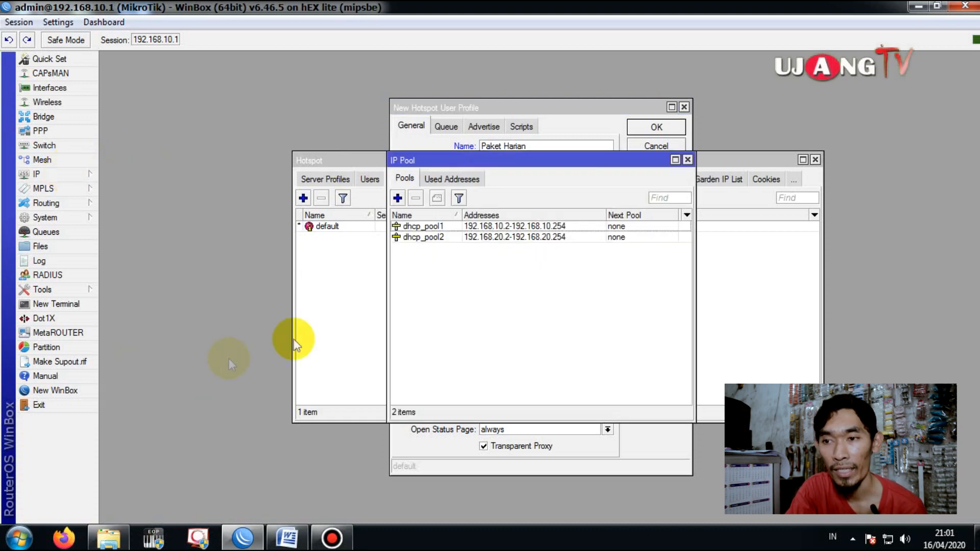
drag(485, 161, 240, 104)
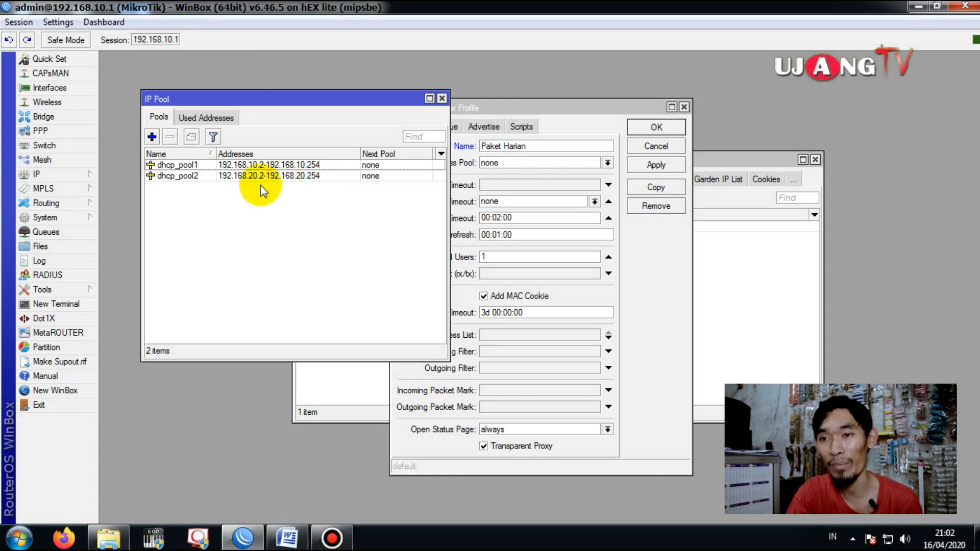
click(277, 179)
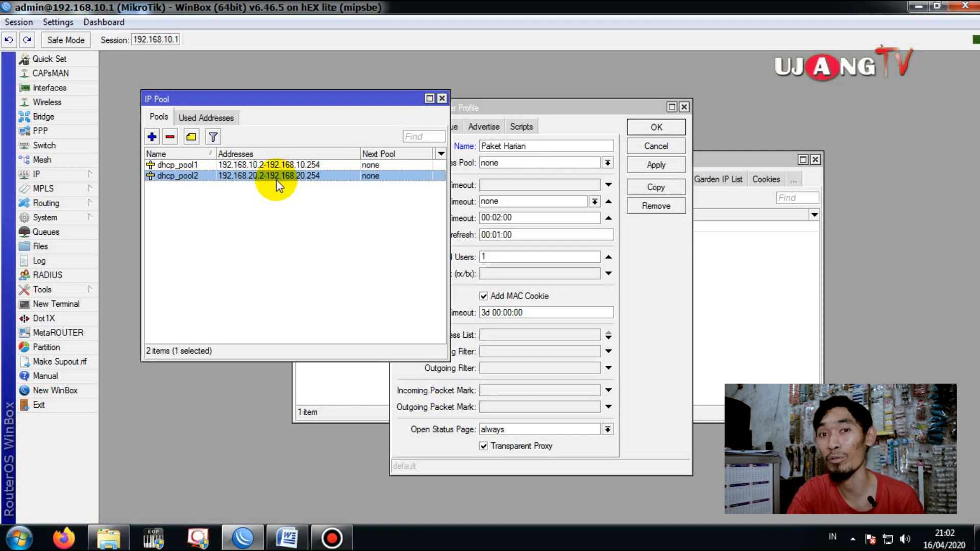
click(274, 200)
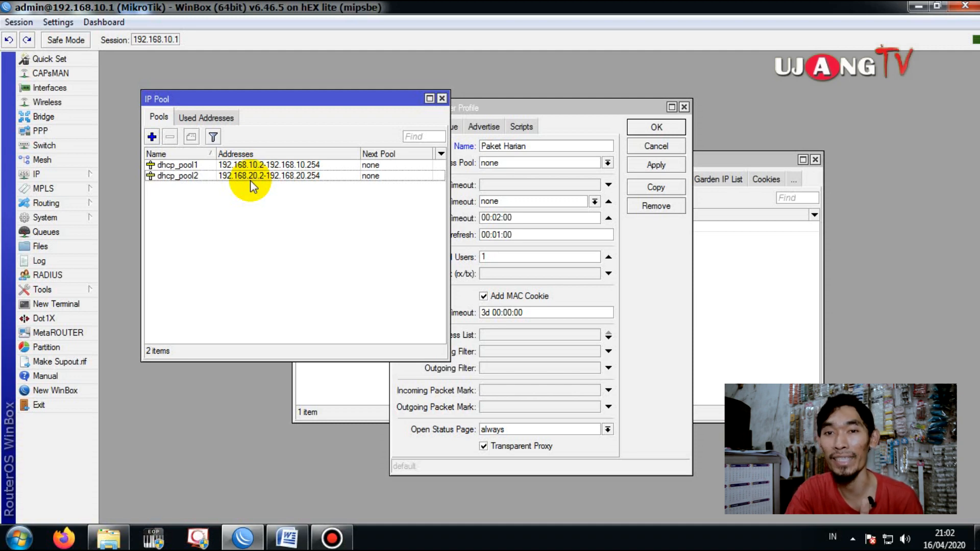
click(683, 109)
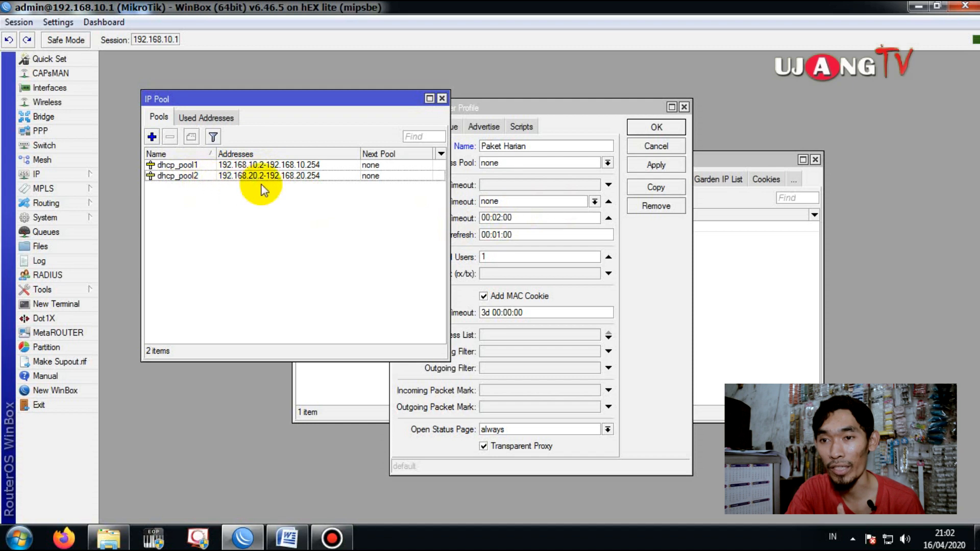
click(186, 179)
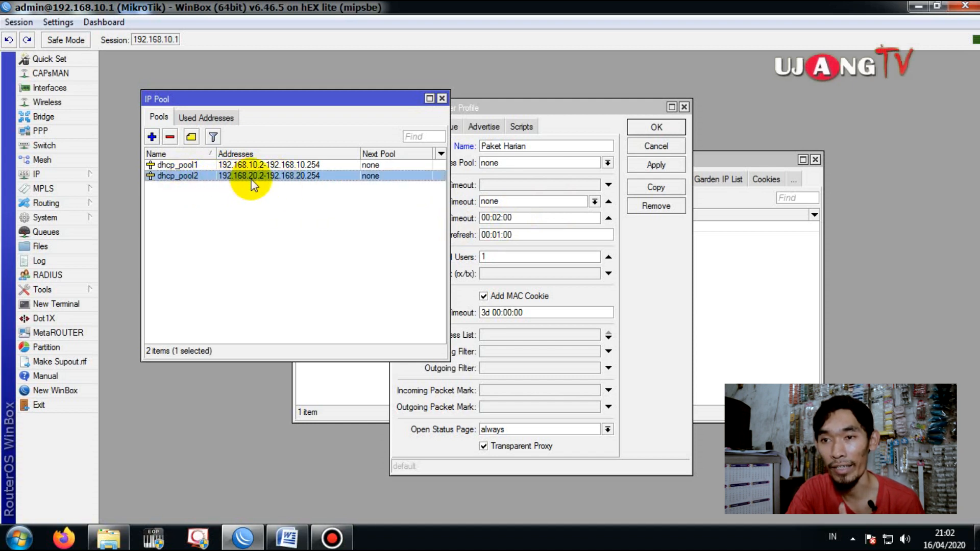
drag(397, 101, 343, 97)
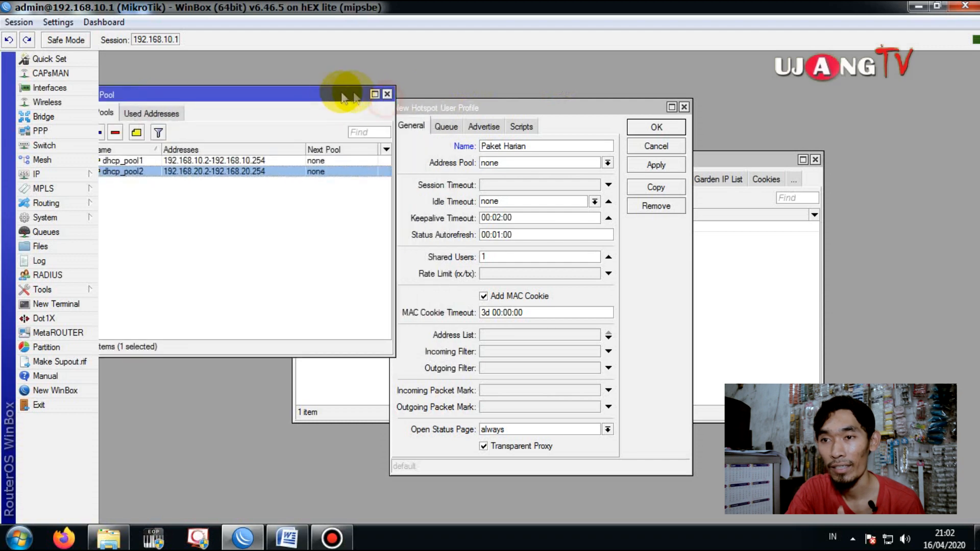
click(387, 94)
- Set the Paket Harian profile's address pool to dhcp_pool2 and its keepalive timeout to 24:00:00
click(608, 162)
click(544, 181)
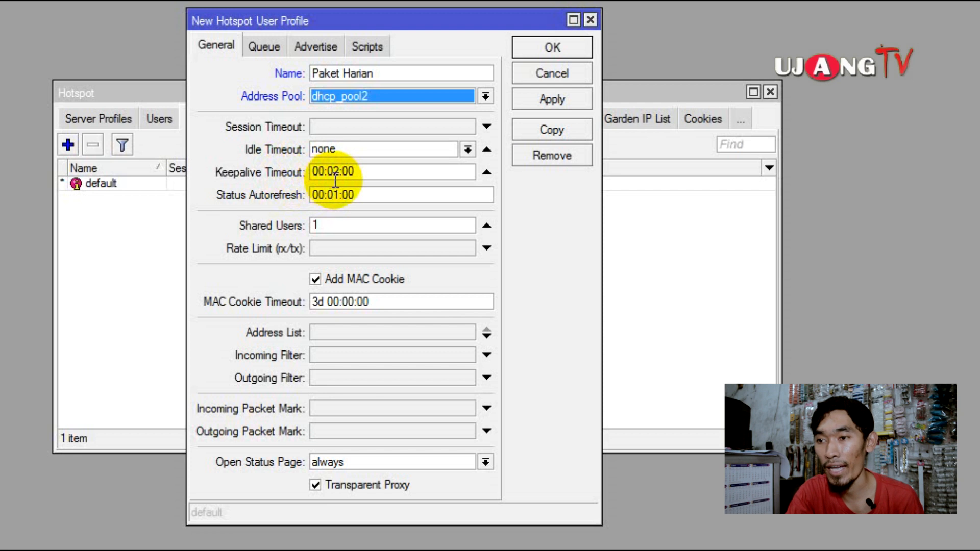
drag(341, 173, 328, 175)
text(0)
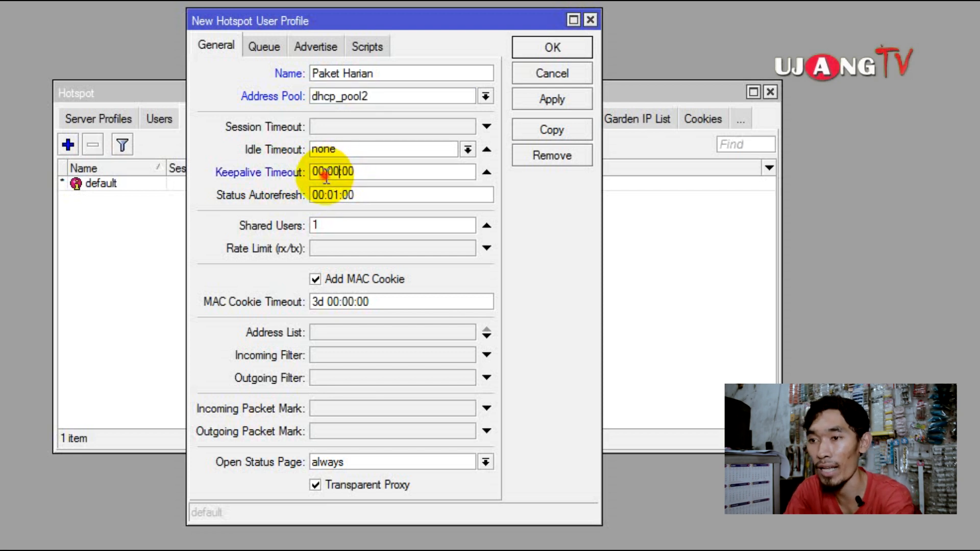
drag(323, 174, 313, 173)
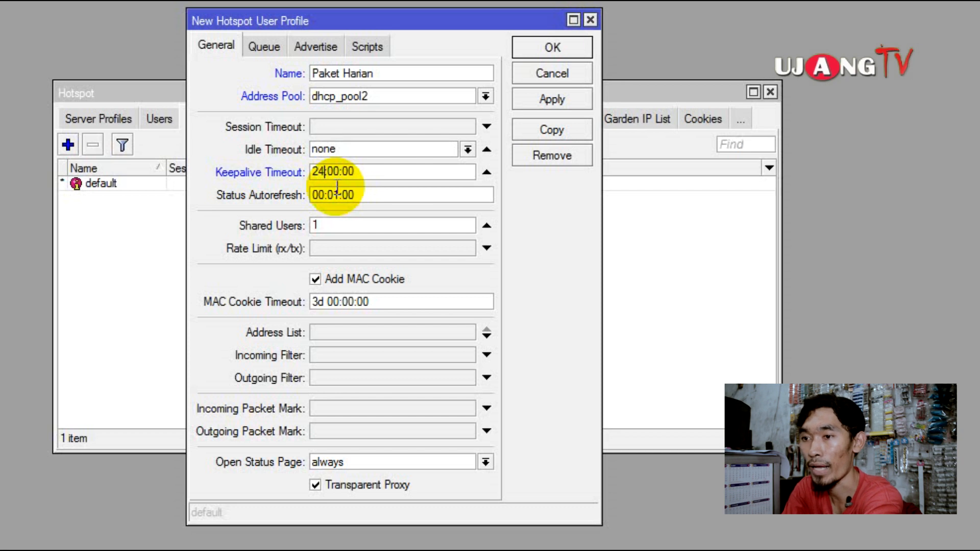
- Set the profile's status autorefresh to 24:00:00
click(324, 196)
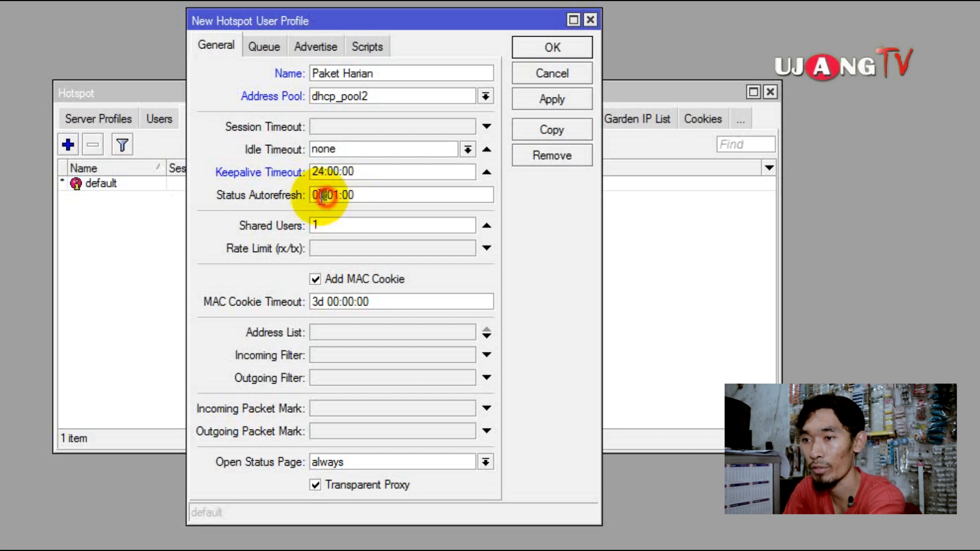
click(342, 197)
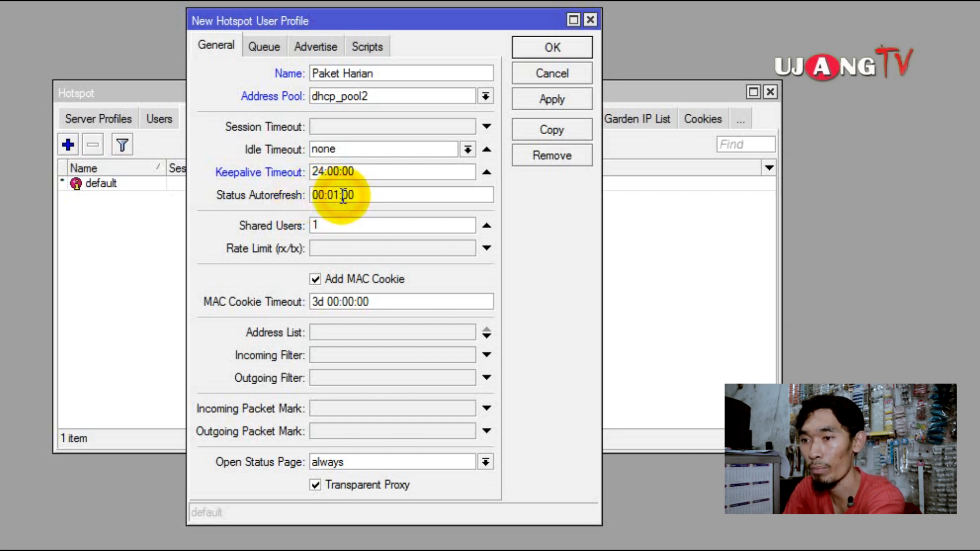
double_click(333, 197)
text(00)
double_click(323, 196)
text(24)
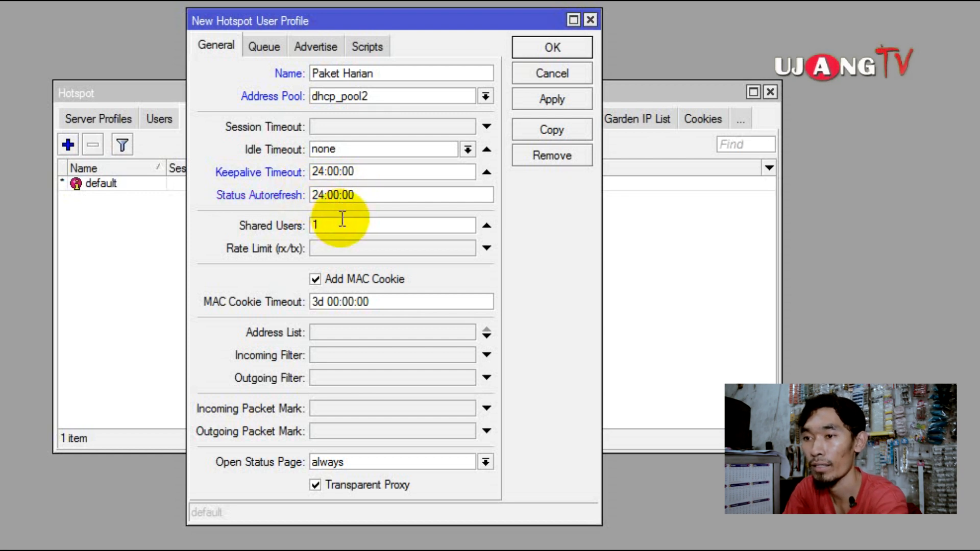
click(356, 227)
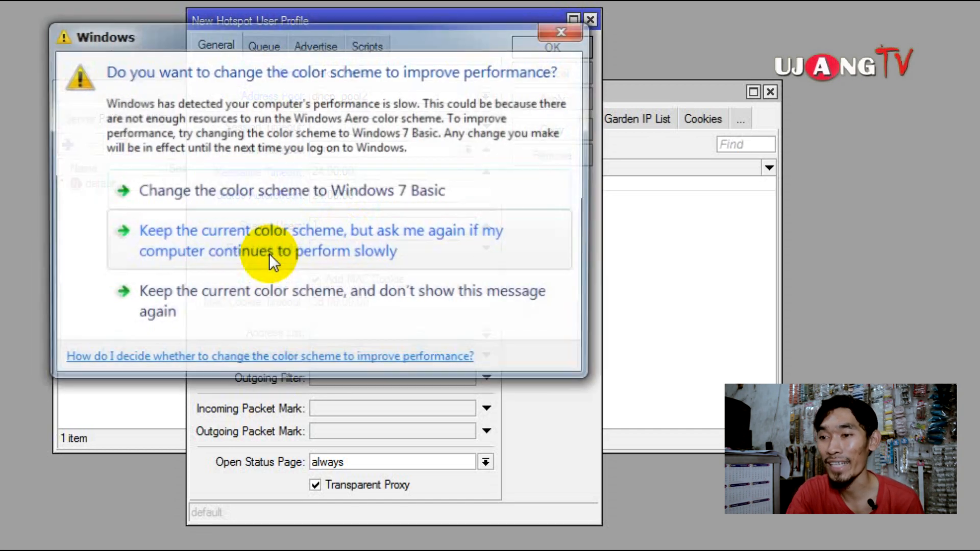
- Dismiss the Windows color scheme prompt and minimize the Bandicam window
click(565, 30)
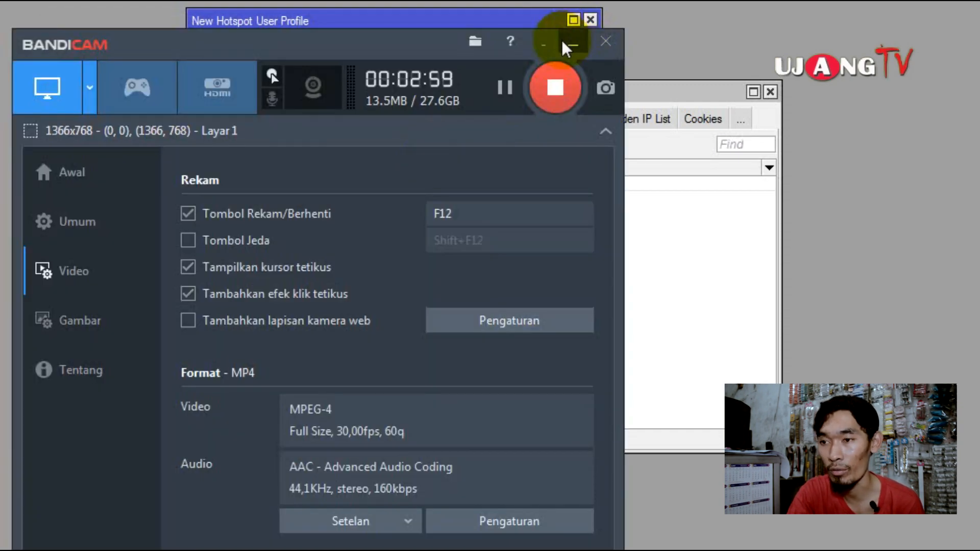
click(567, 44)
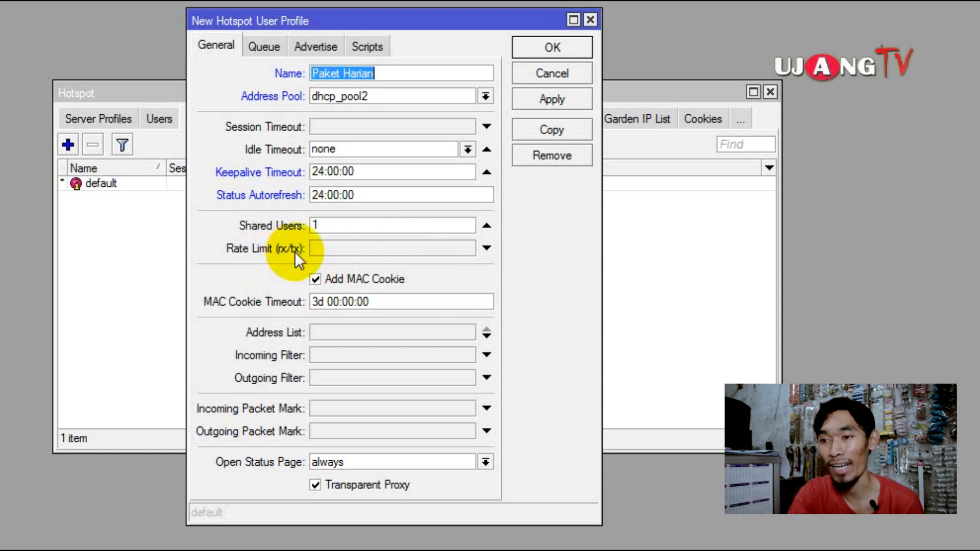
- Set the profile's rate limit (rx/tx) to 1000k/2000k and save the new profile
click(326, 249)
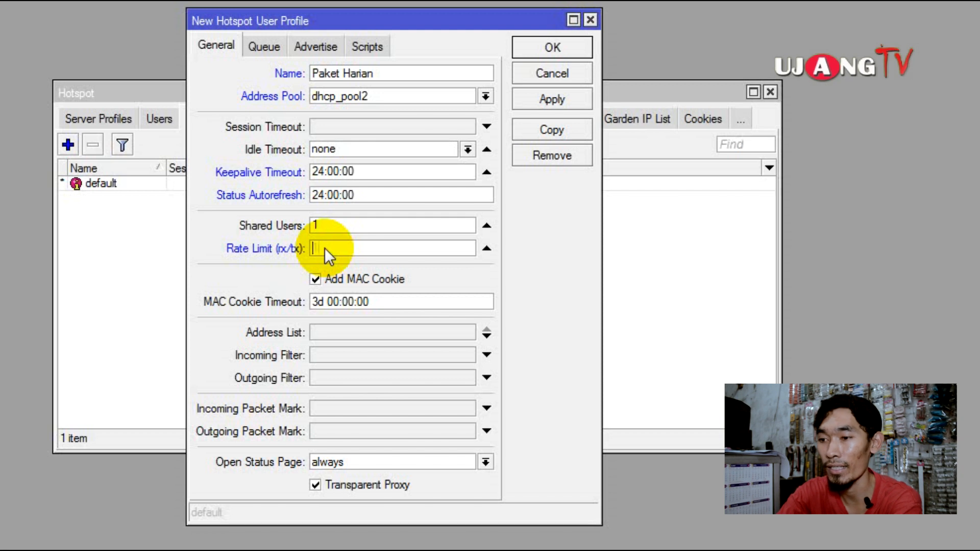
text(1000k)
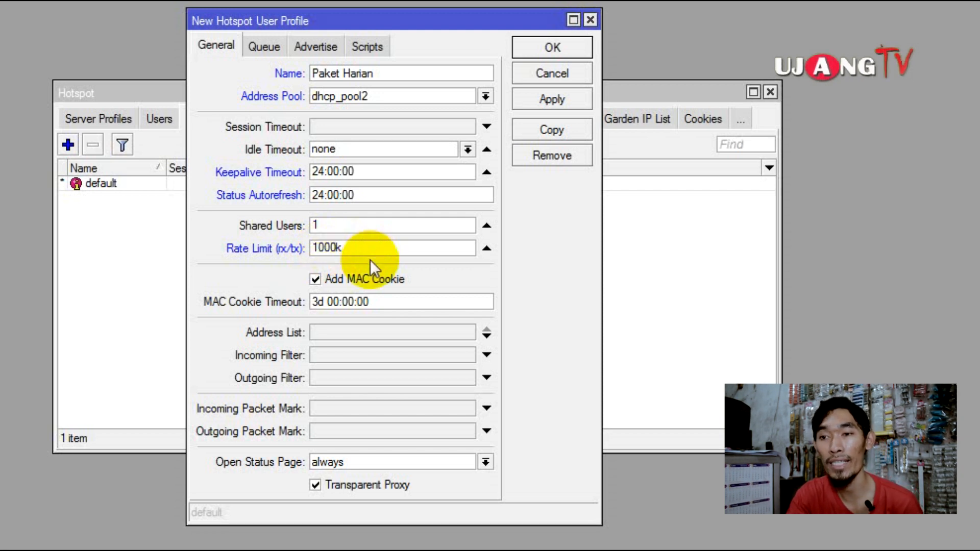
text(/)
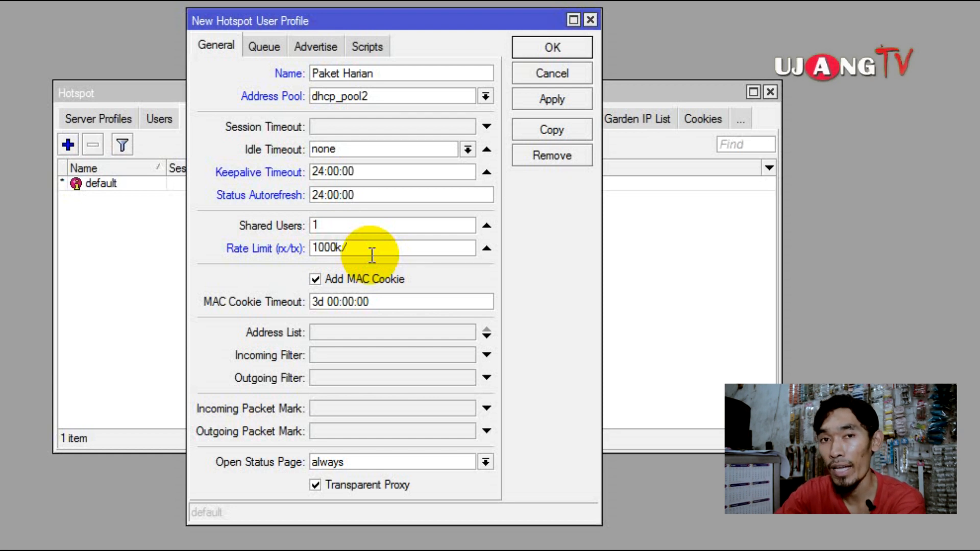
text(2000k)
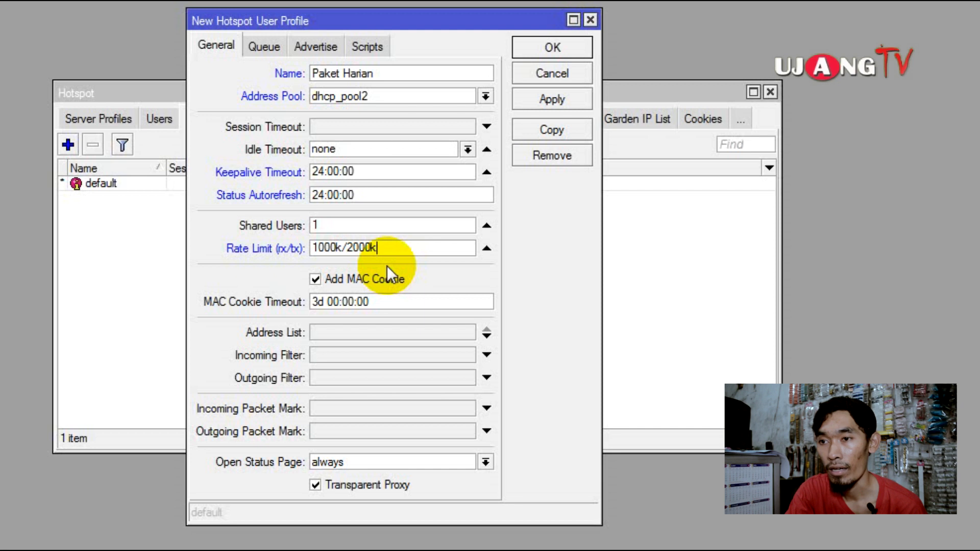
click(574, 98)
click(563, 47)
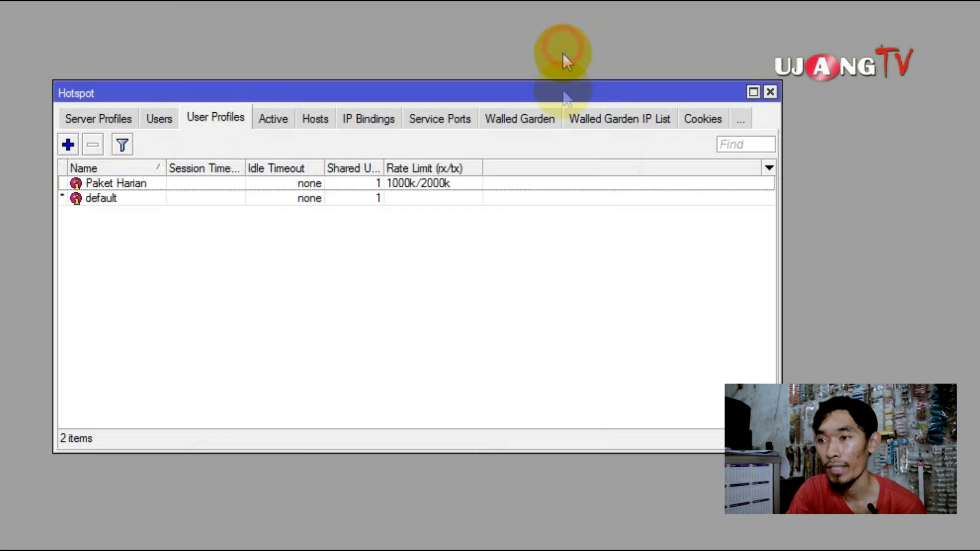
- Reverse the name sorting of the user profiles, select Paket Harian, and open the hotspot users list
click(131, 171)
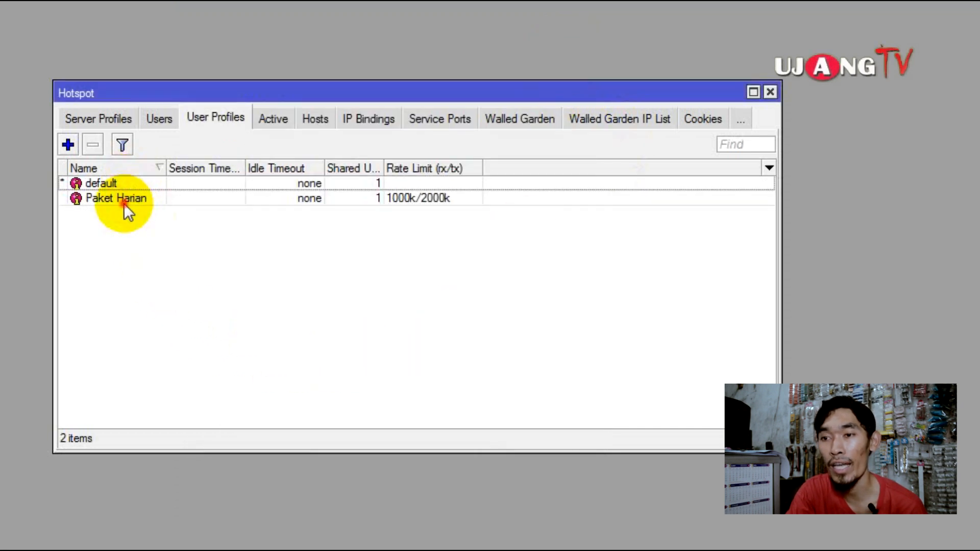
click(123, 199)
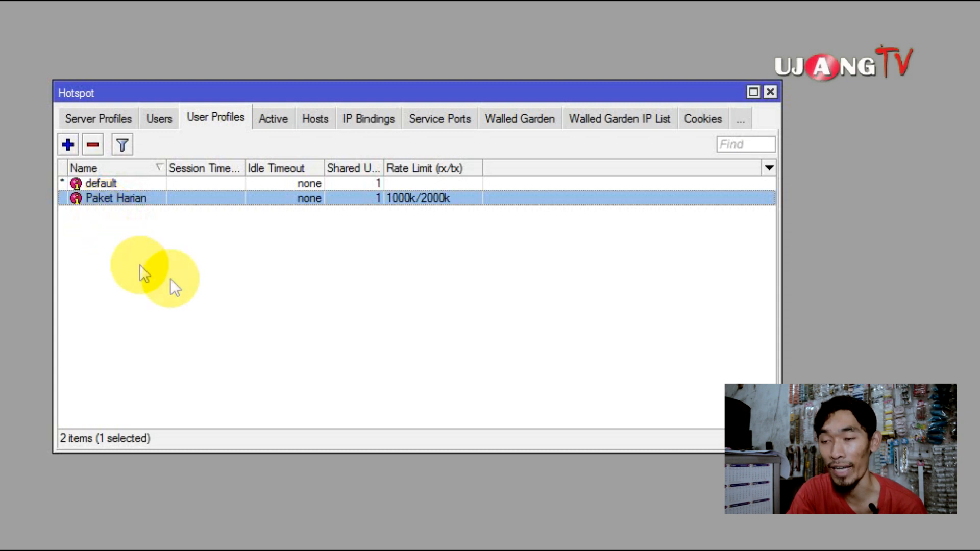
click(159, 120)
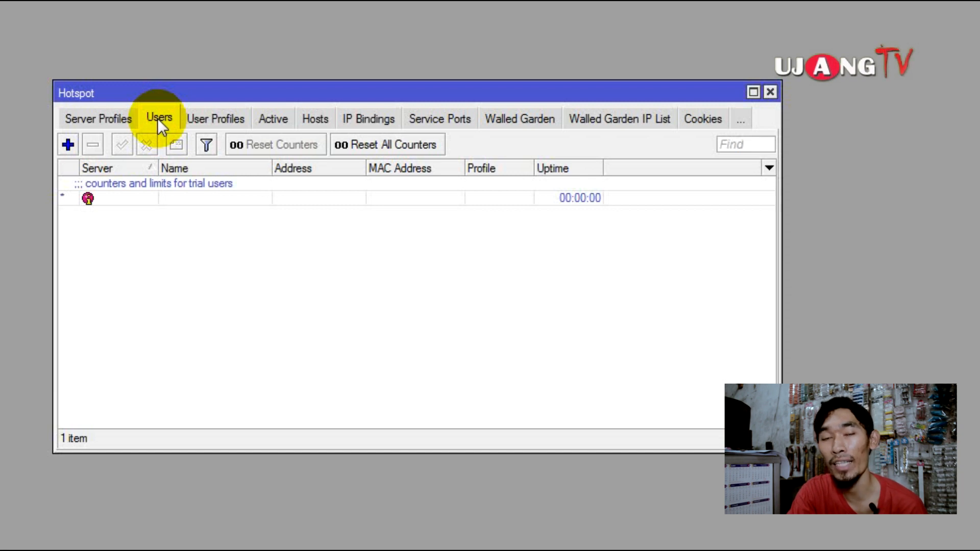
- Add a new hotspot user, enter the customer's name as its user name, and assign the Paket Harian profile
click(67, 146)
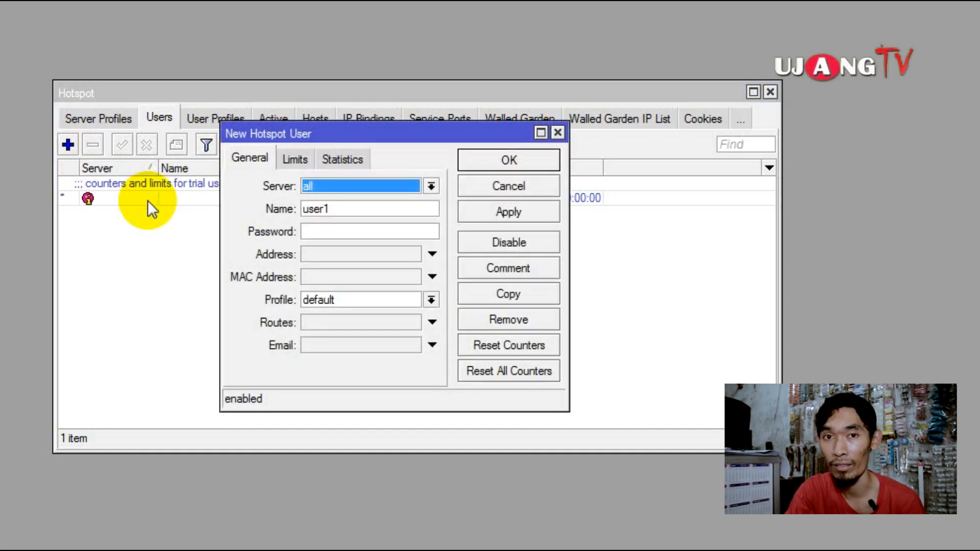
click(247, 158)
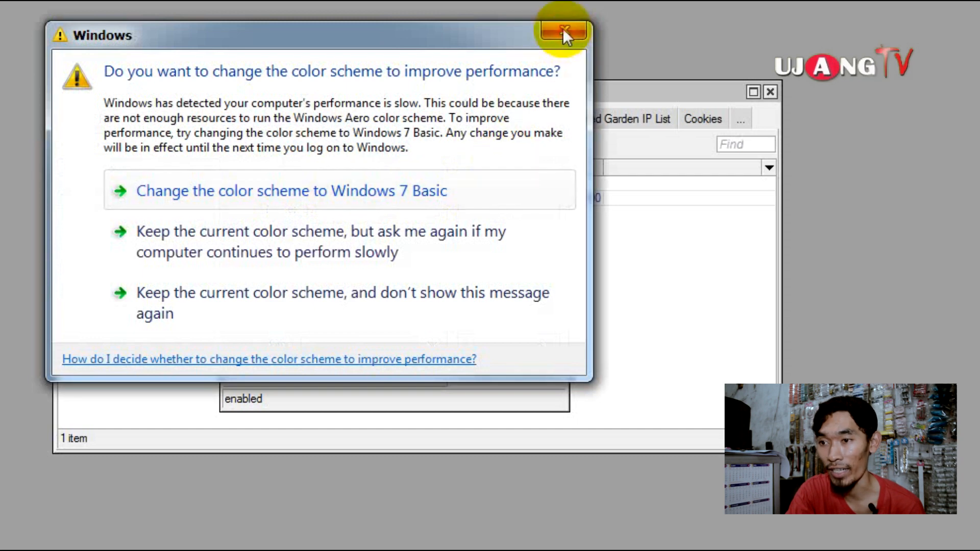
click(563, 29)
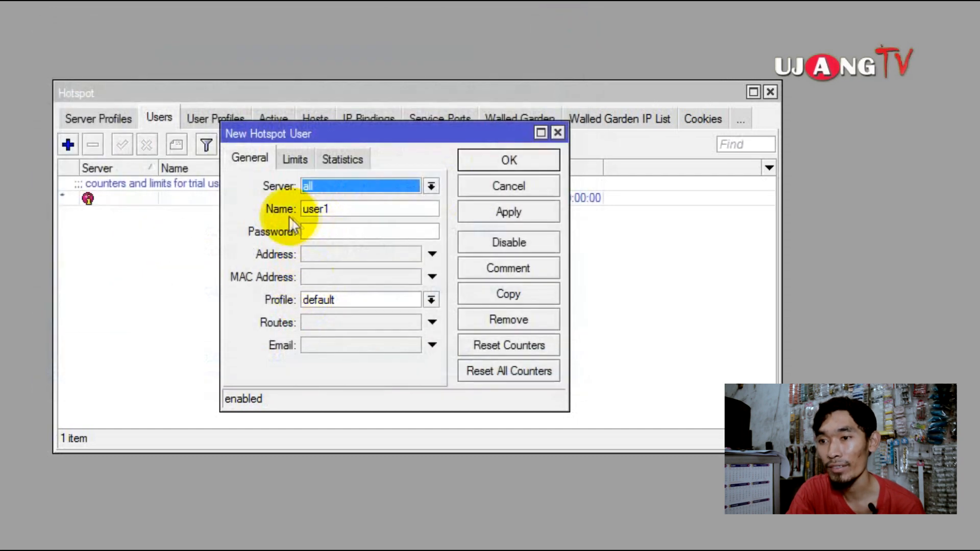
drag(347, 210, 304, 211)
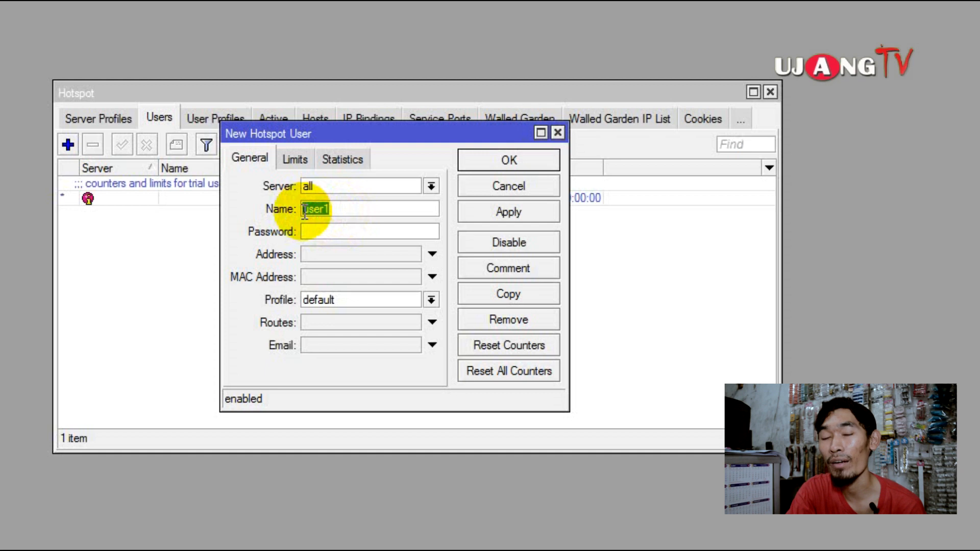
click(381, 234)
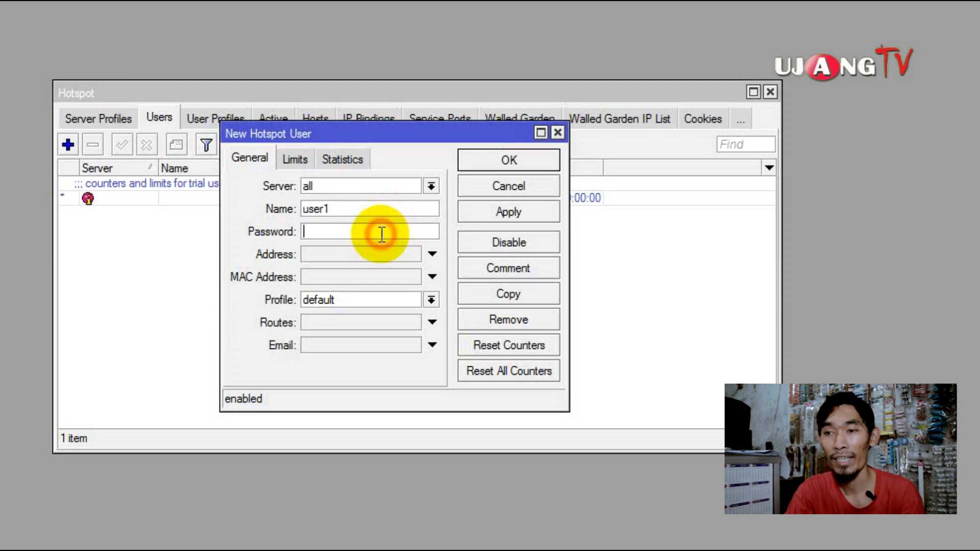
drag(367, 213, 302, 217)
text(udin)
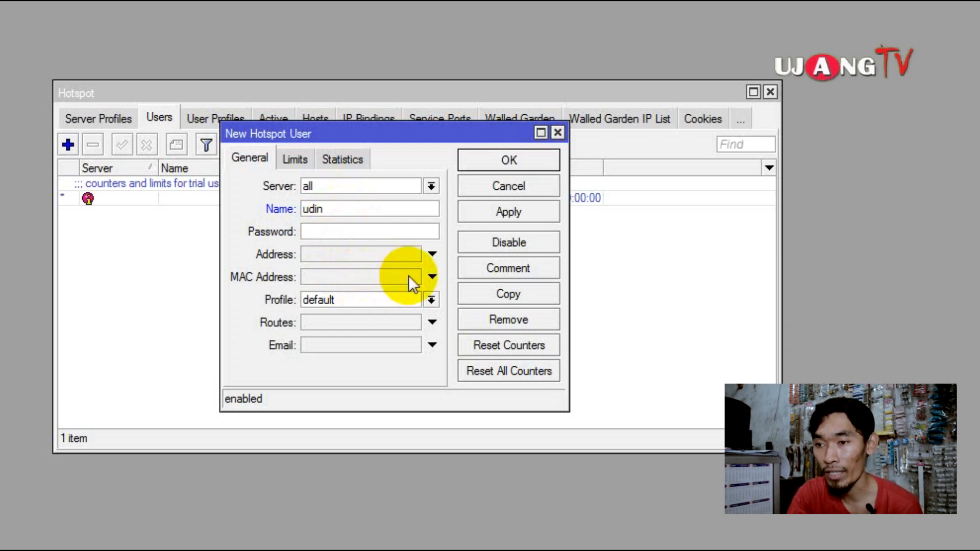
click(432, 301)
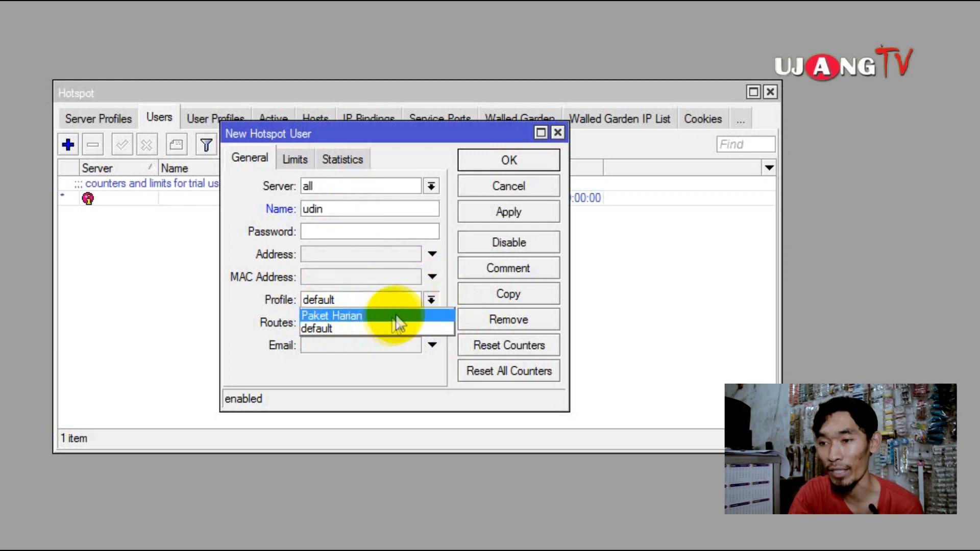
click(388, 316)
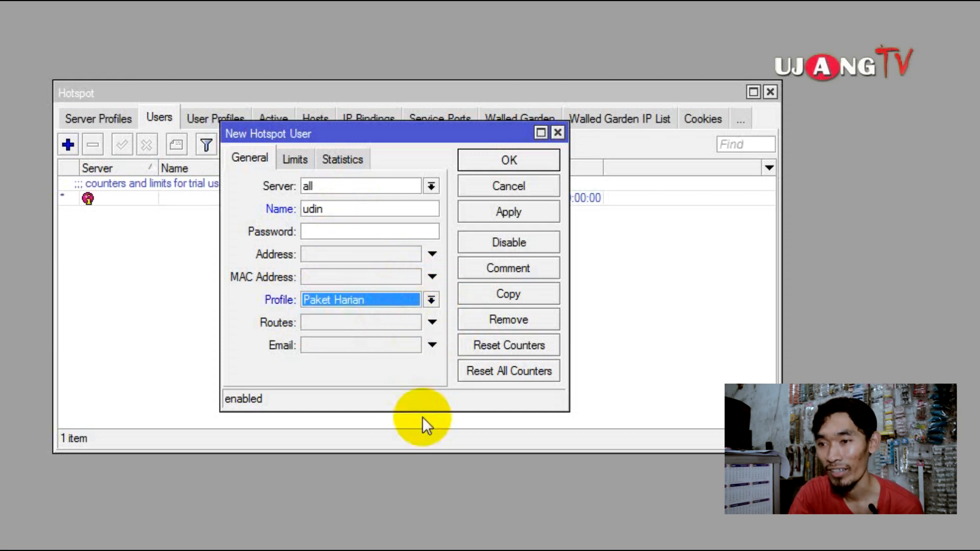
- Set the new user's uptime limit to 24:00:00, save the user, and select it in the users list
click(296, 159)
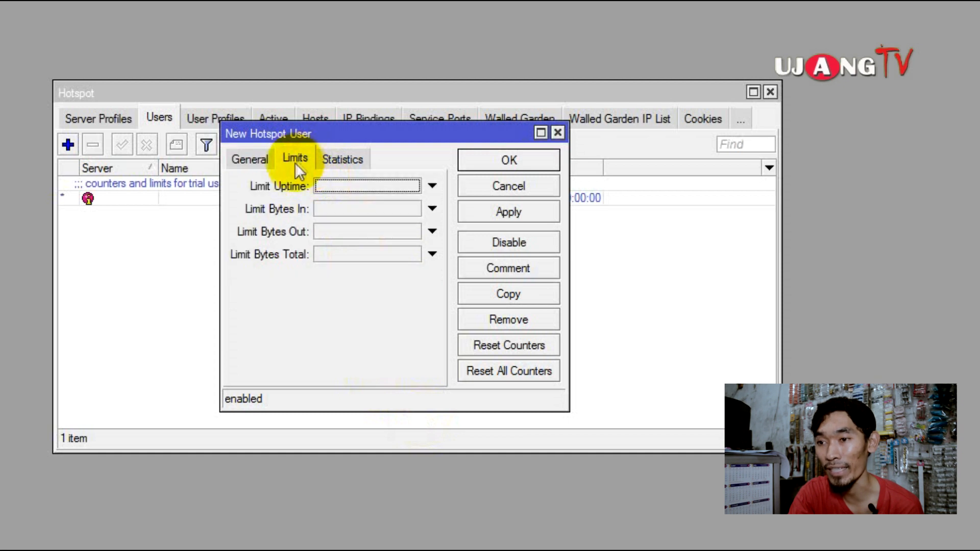
click(387, 188)
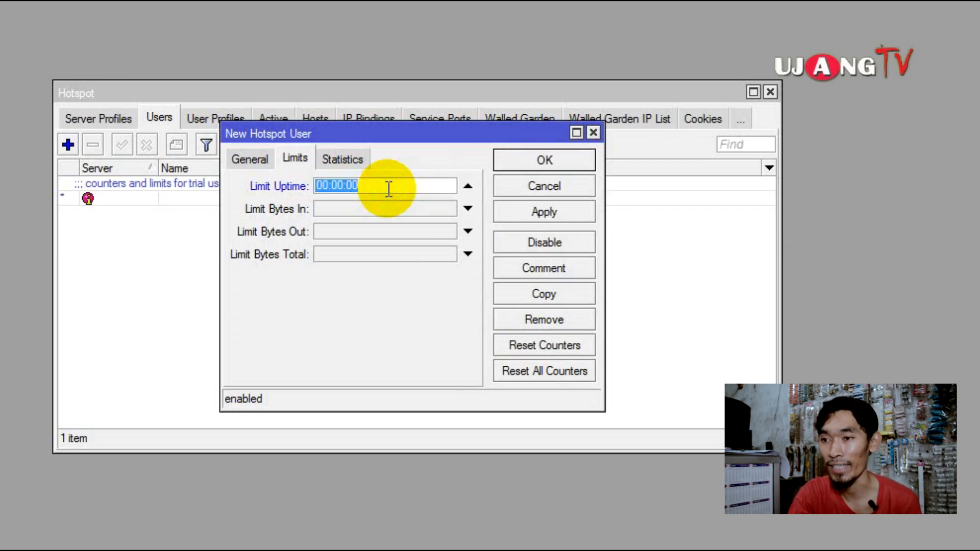
click(387, 188)
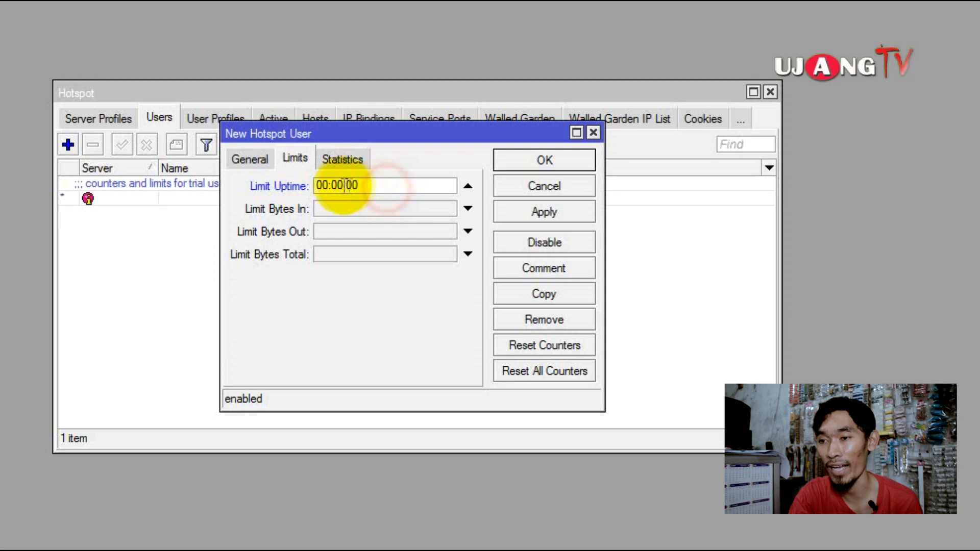
double_click(325, 187)
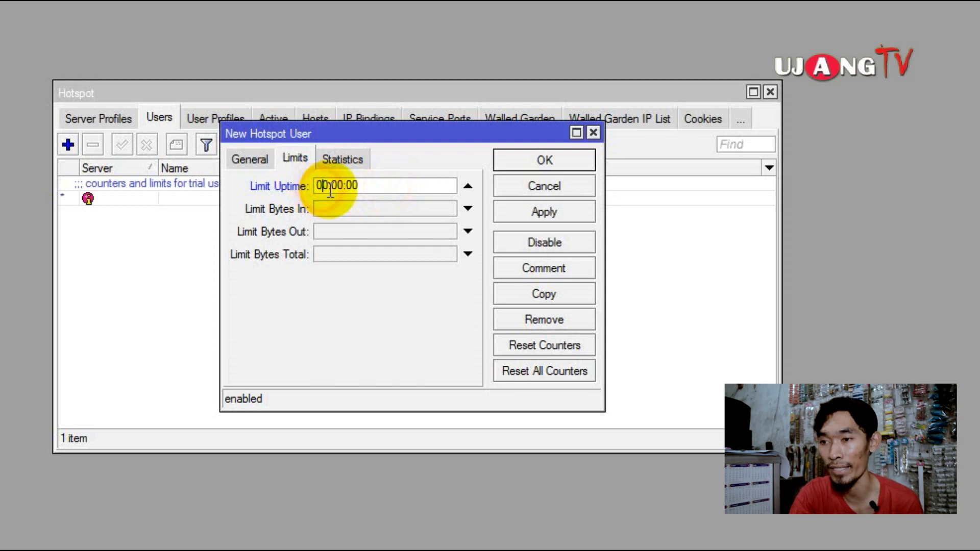
text(24)
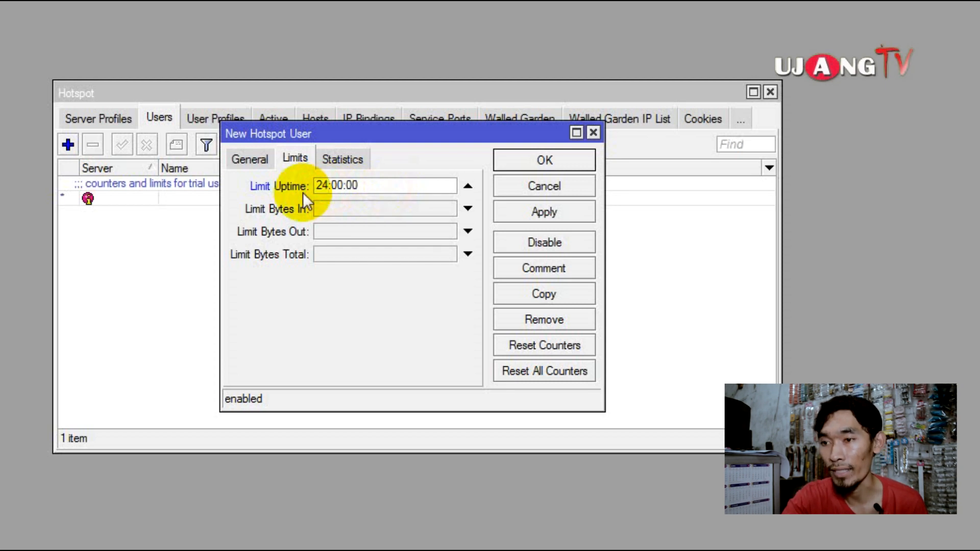
click(415, 319)
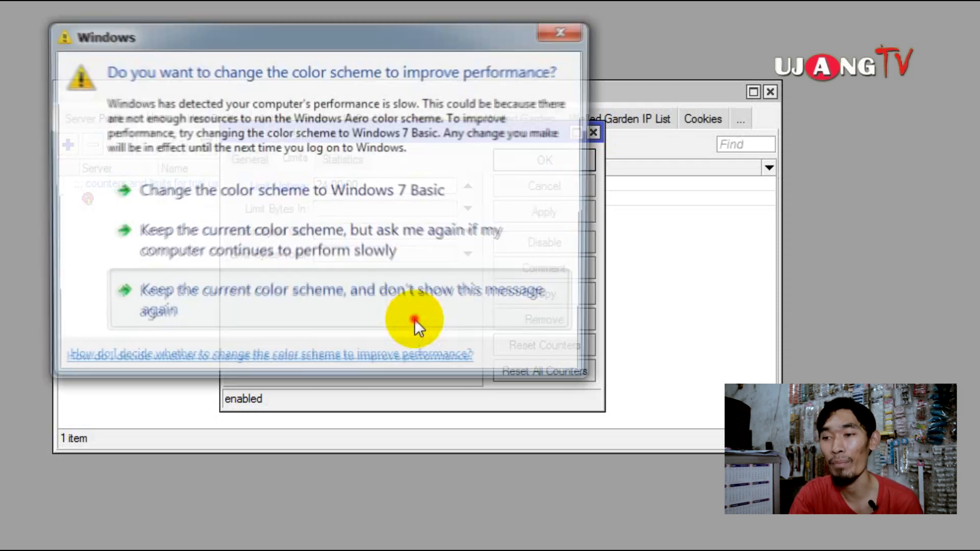
click(376, 188)
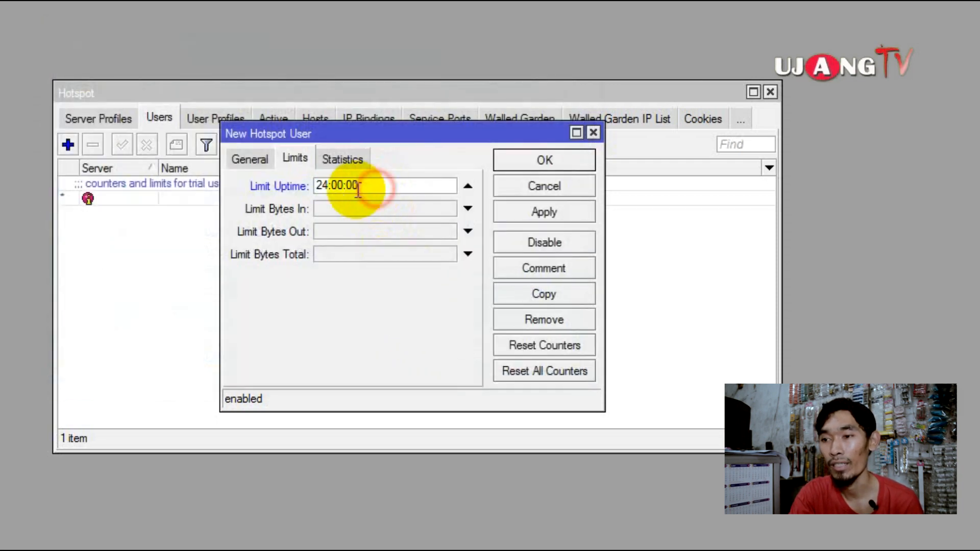
drag(329, 188, 319, 189)
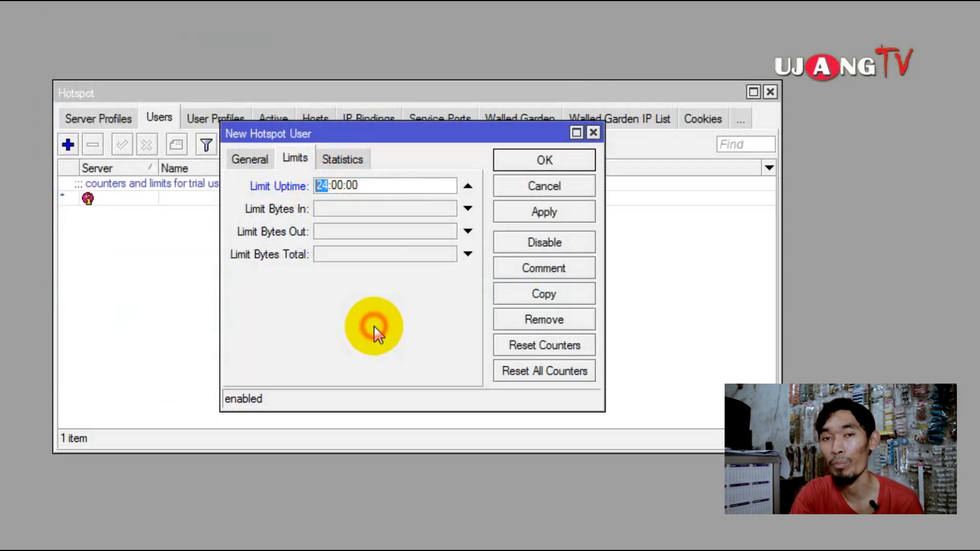
click(546, 210)
click(547, 163)
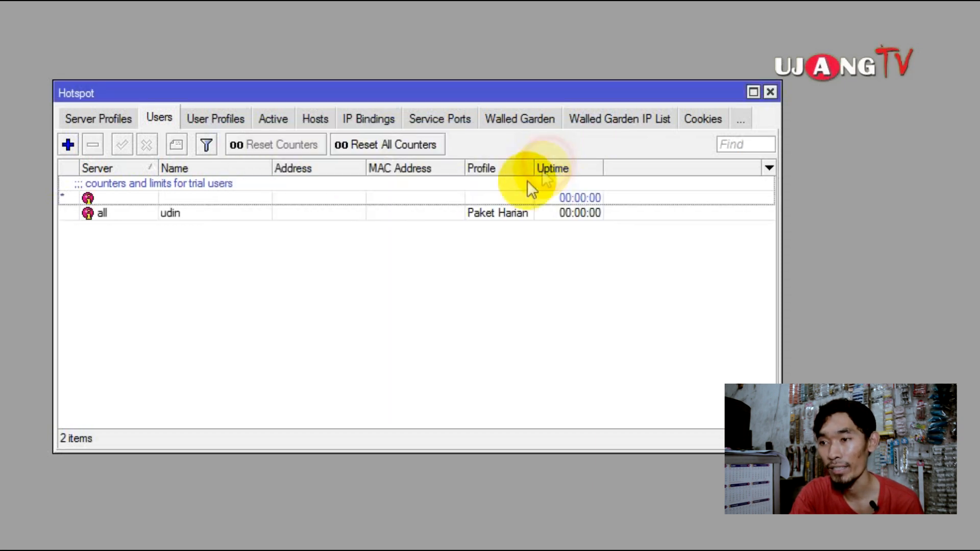
click(188, 211)
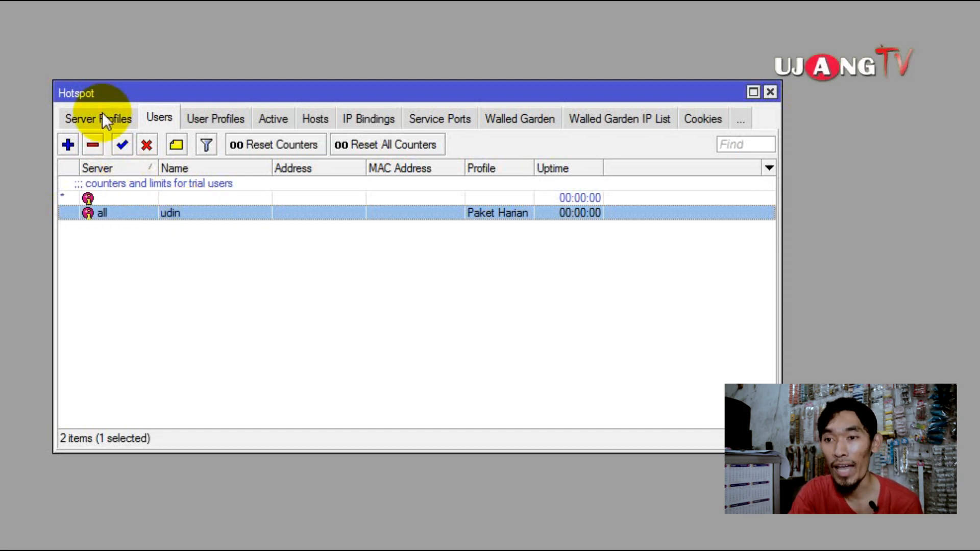
- Add a new hotspot server profile named ujangserver
click(116, 121)
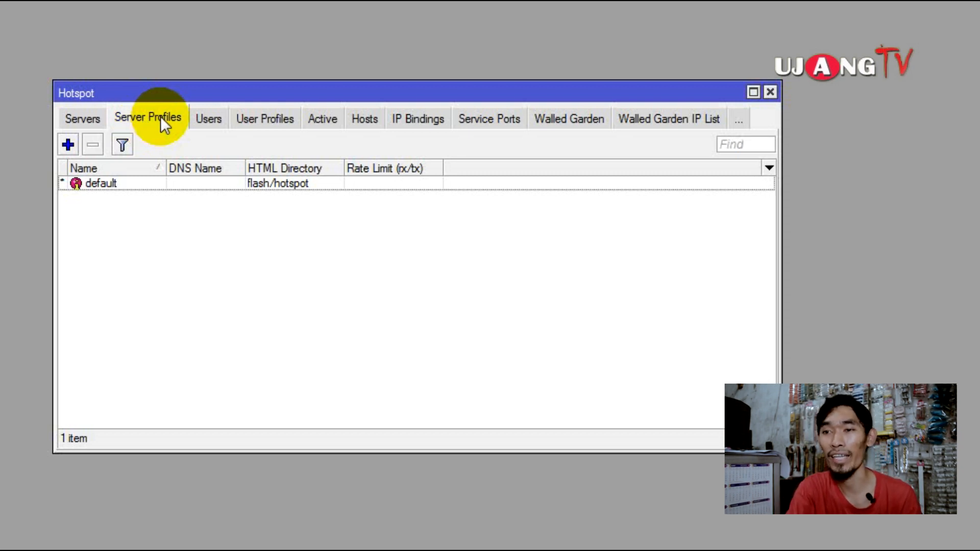
click(67, 144)
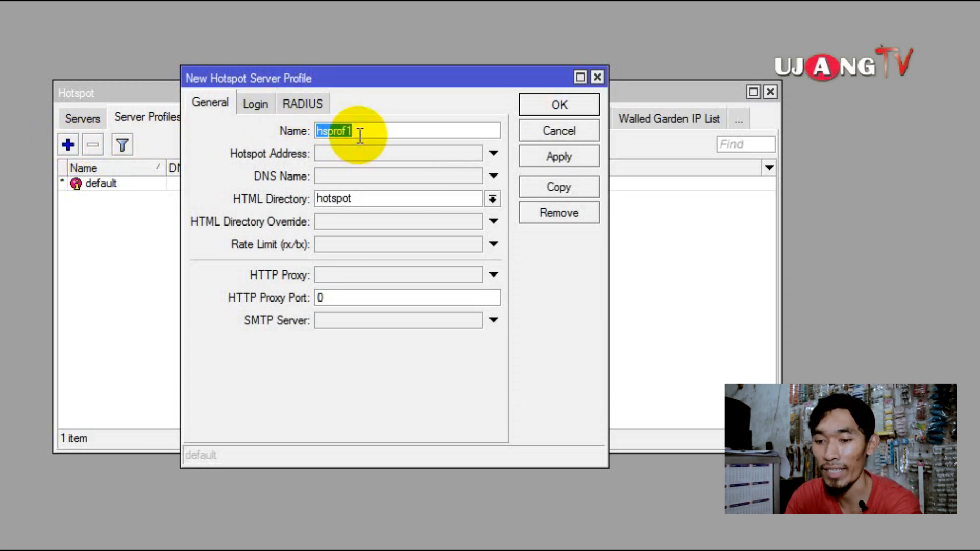
text(ujangserver)
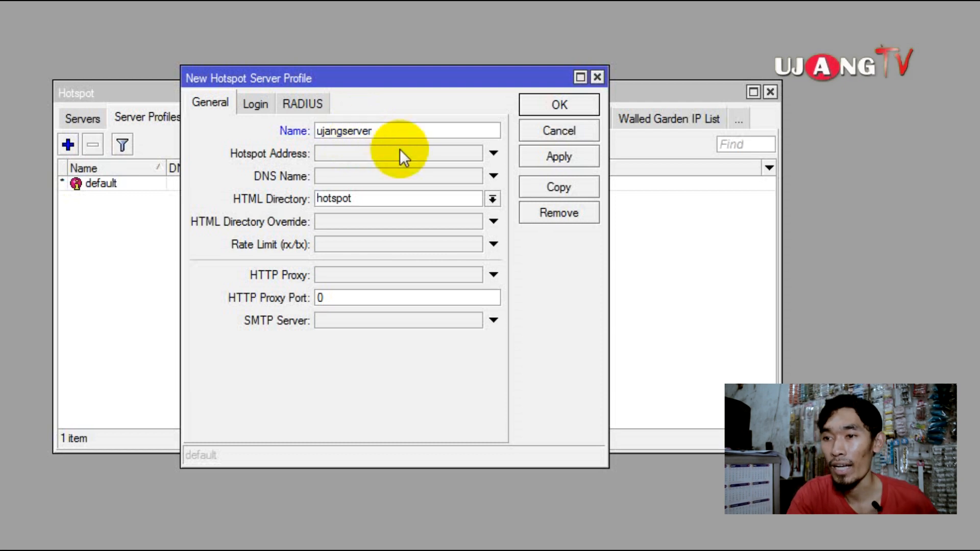
- Check the router's IP address list, set the server profile's hotspot address to 192.168.20.1, and keep hotspot as the HTML directory
click(440, 158)
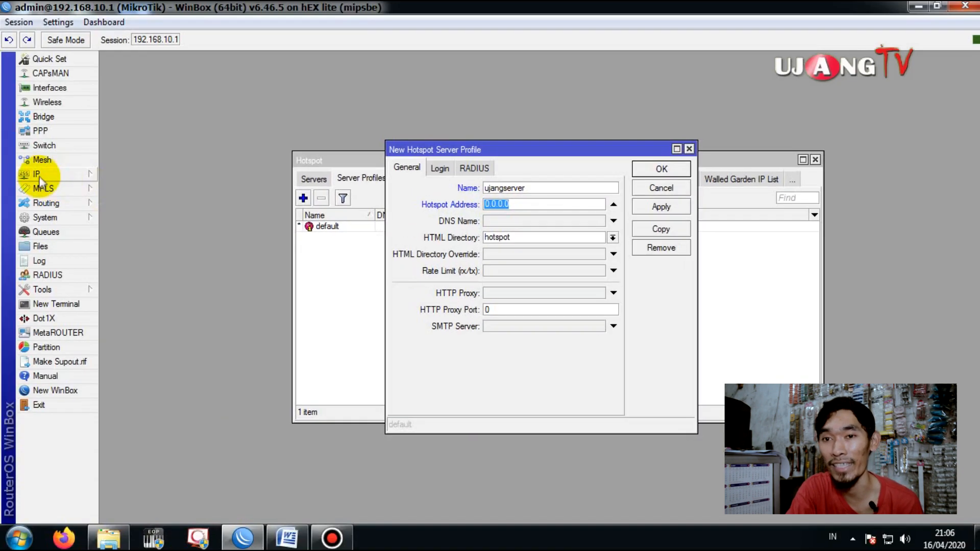
click(38, 174)
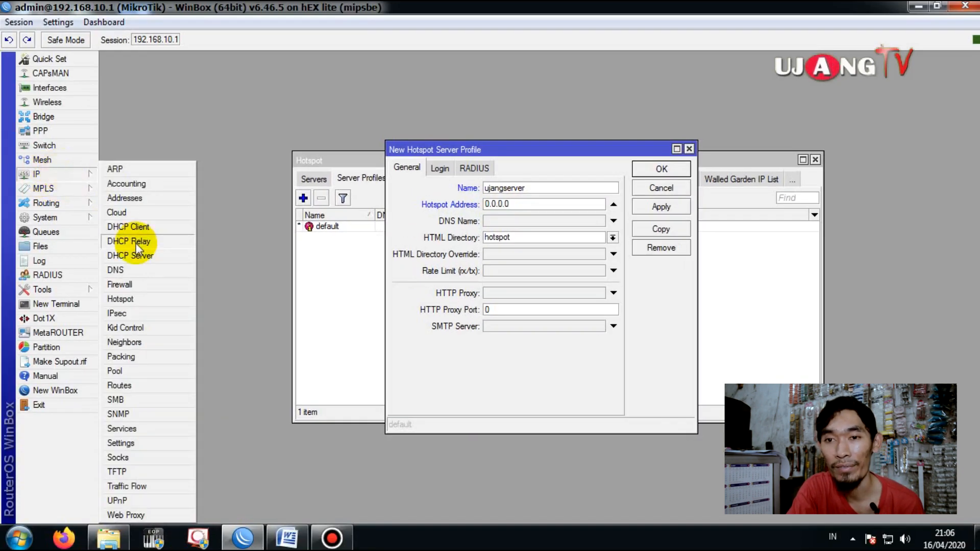
click(139, 201)
click(234, 160)
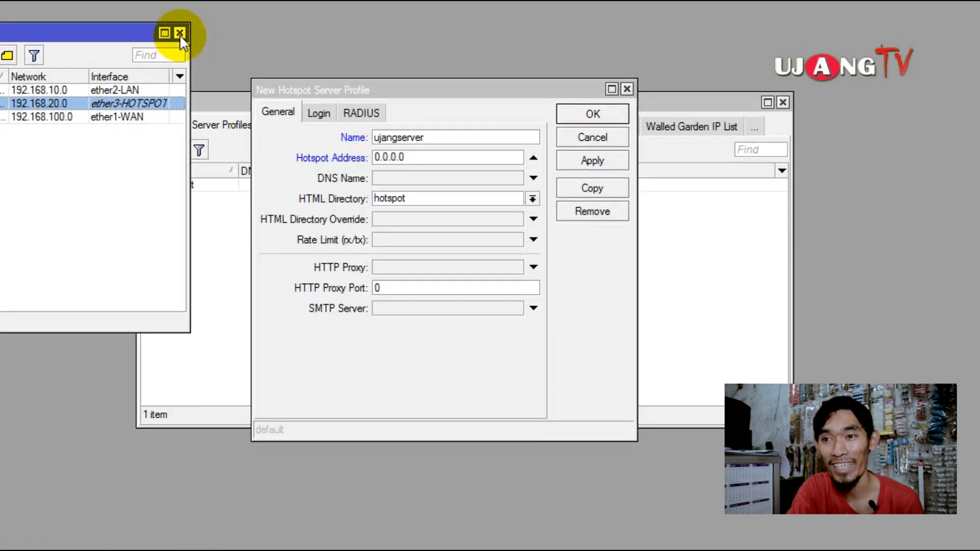
click(327, 103)
click(361, 125)
text(192.16)
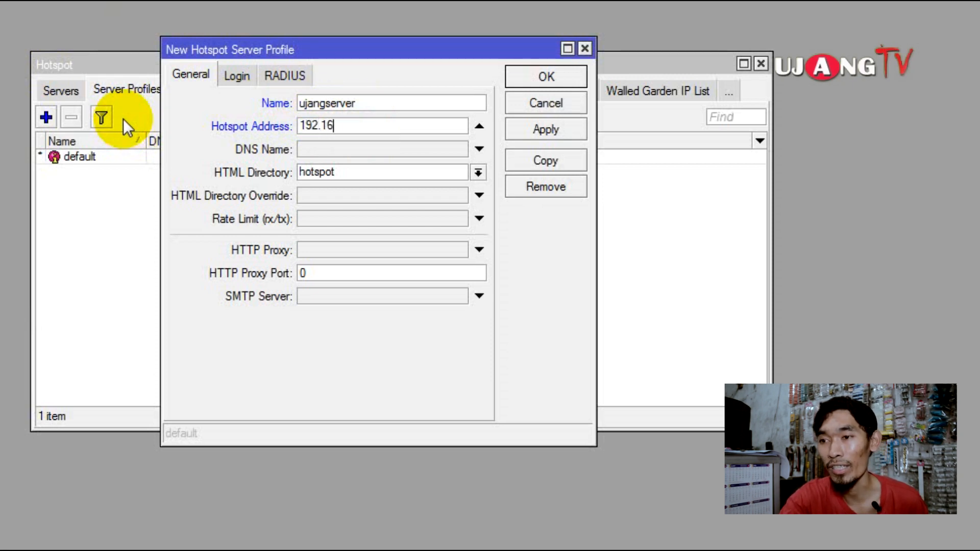
text(8.20.1)
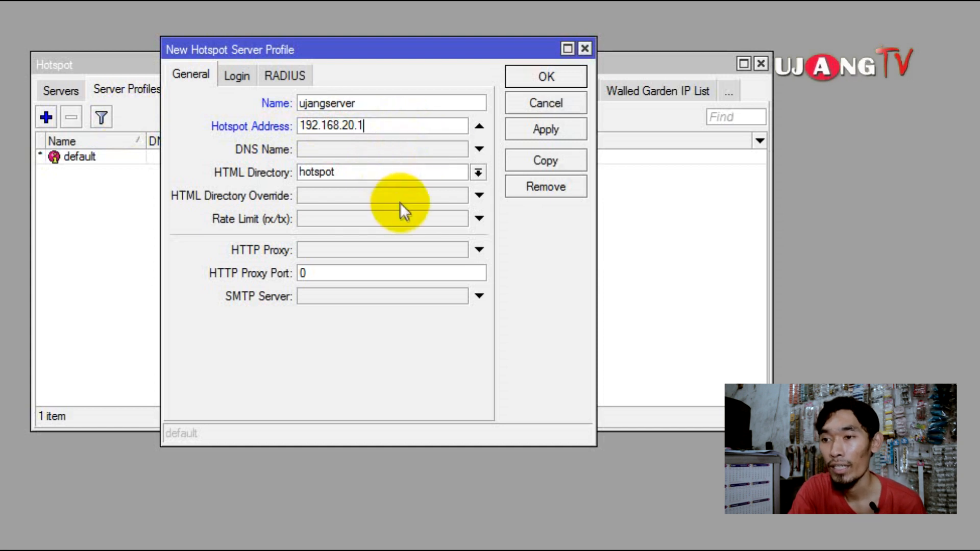
click(479, 173)
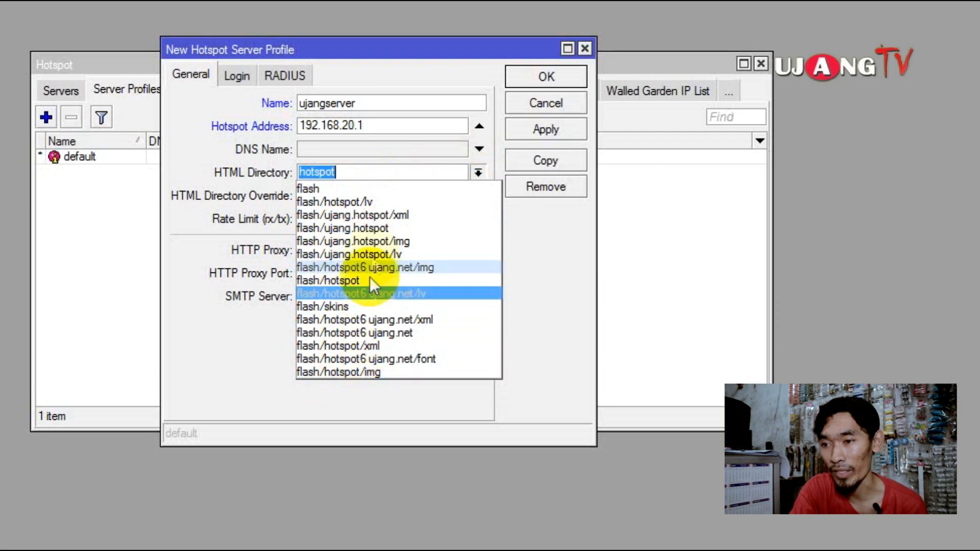
click(388, 171)
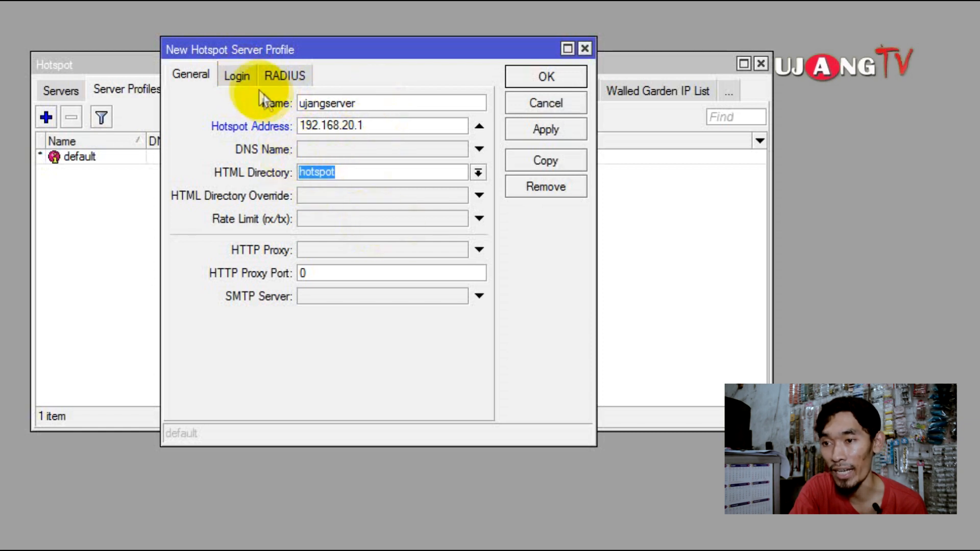
- Enable HTTP PAP, HTTPS and Trial as login methods in the server profile and disable Cookie
click(238, 76)
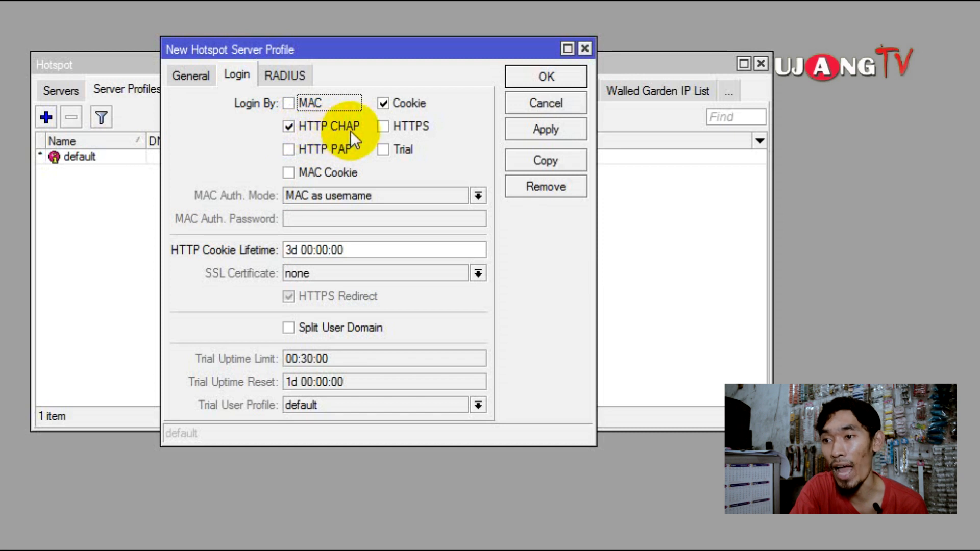
click(290, 151)
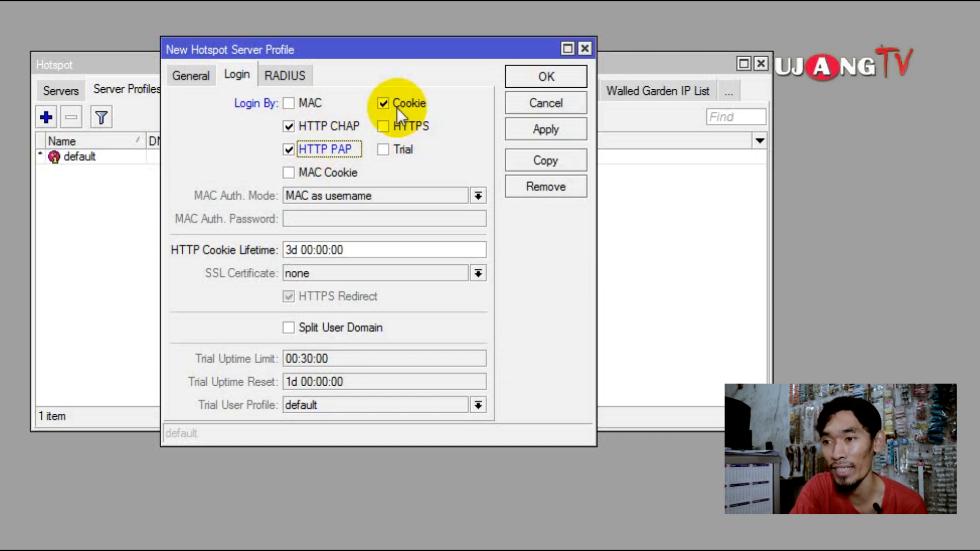
click(384, 126)
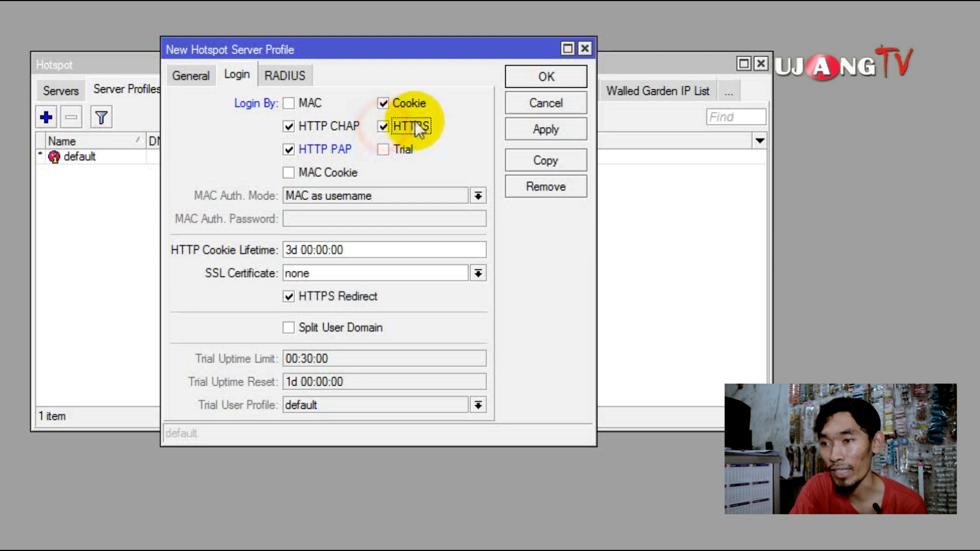
click(385, 149)
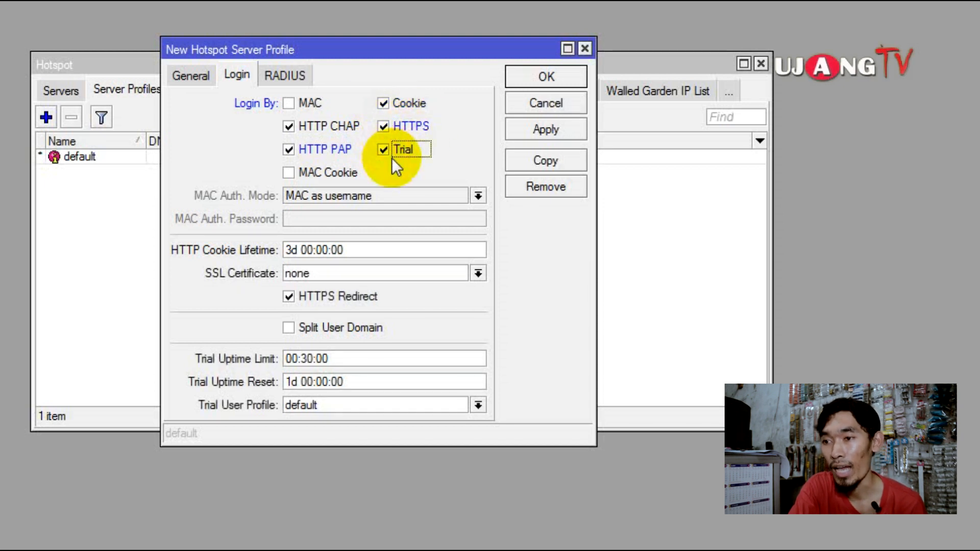
click(405, 109)
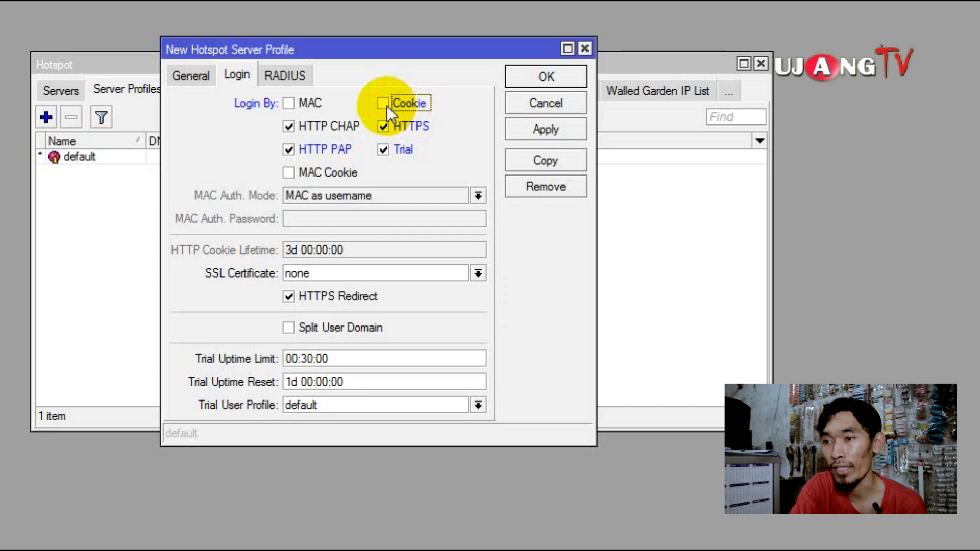
click(387, 105)
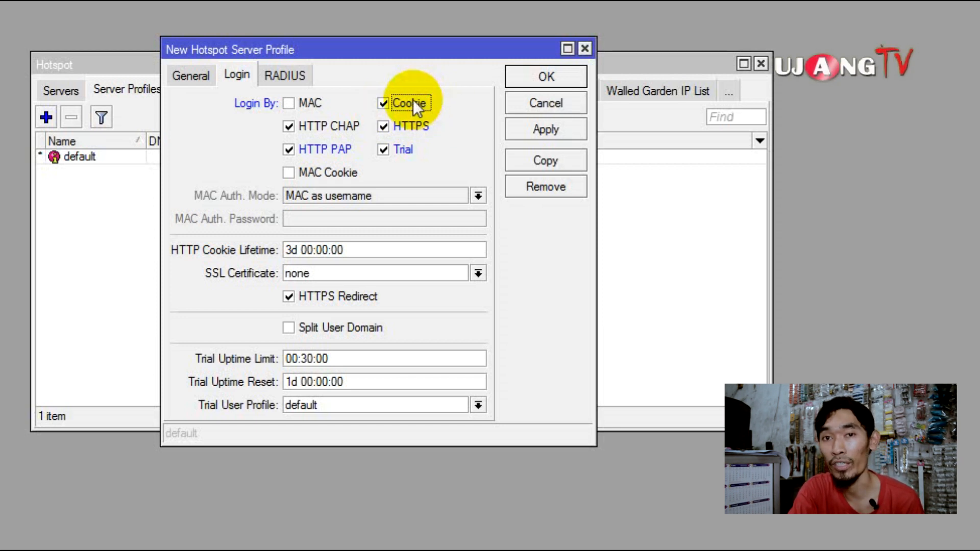
click(384, 104)
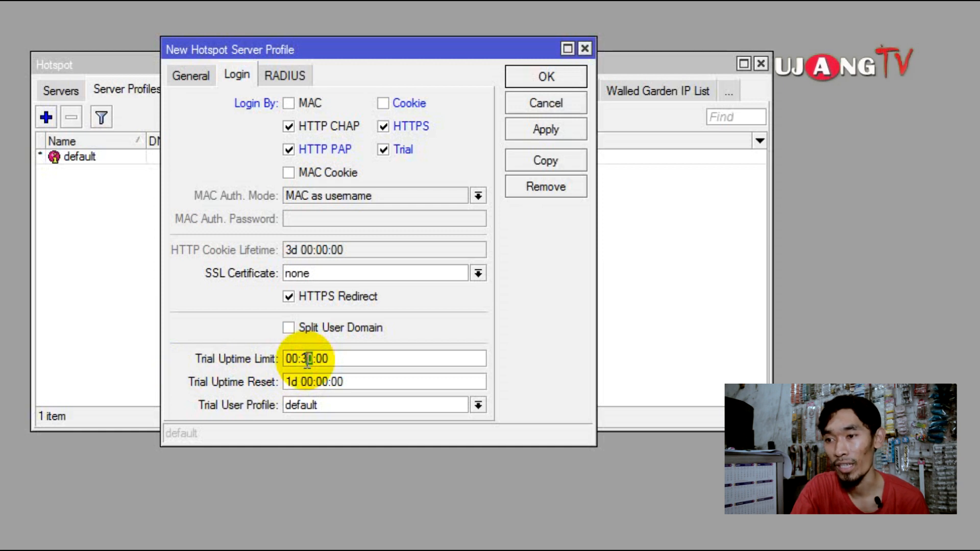
- Set the server profile's trial uptime limit to 00:05:00, save it, and select ujangserver in the profile list
click(307, 359)
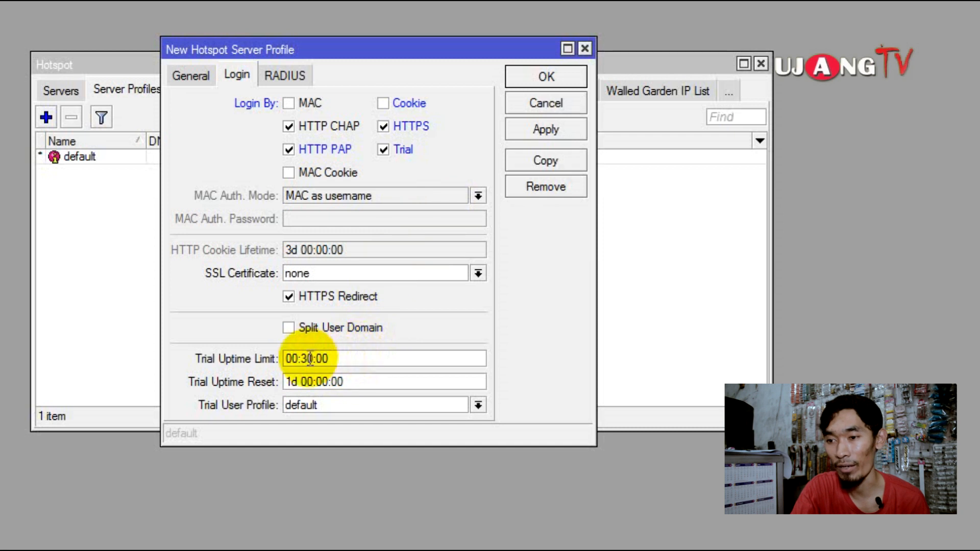
drag(312, 359, 301, 360)
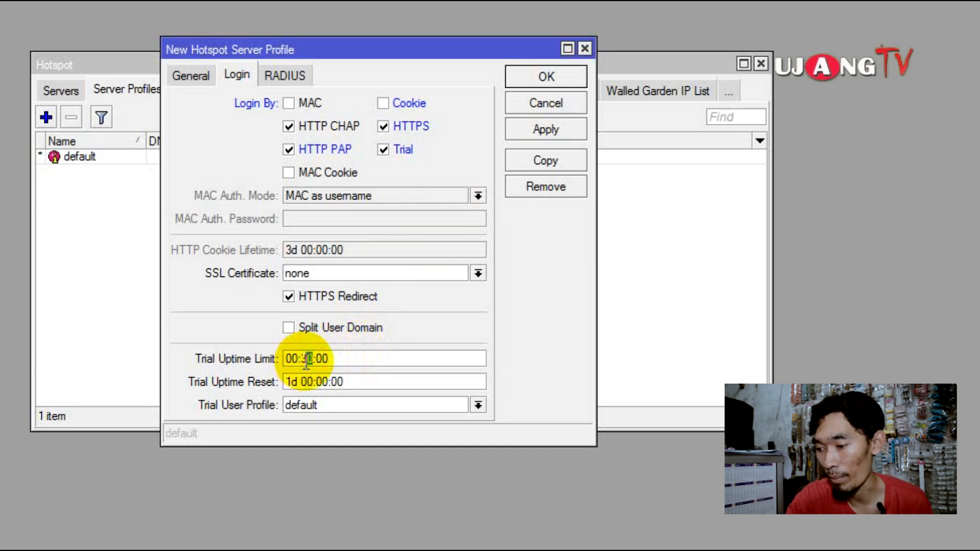
text(1)
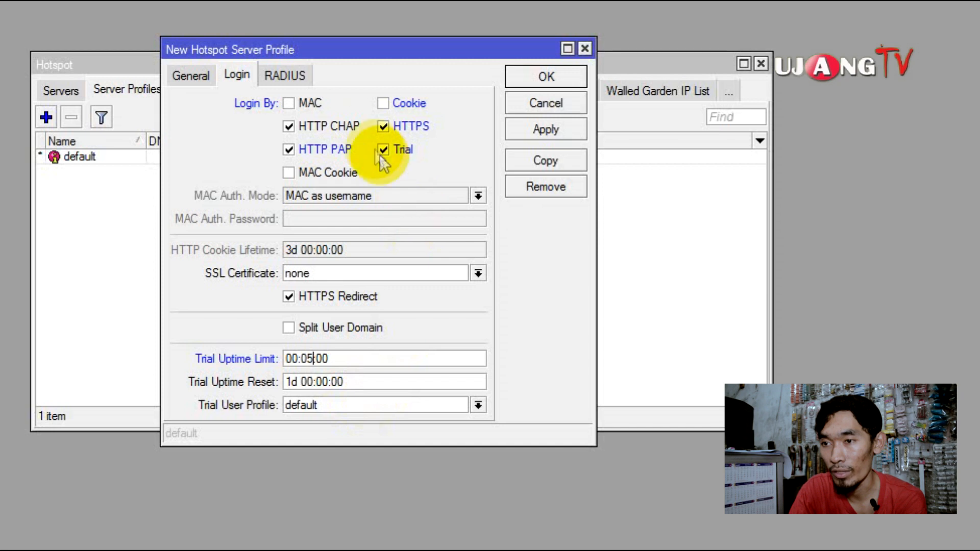
click(562, 131)
click(552, 80)
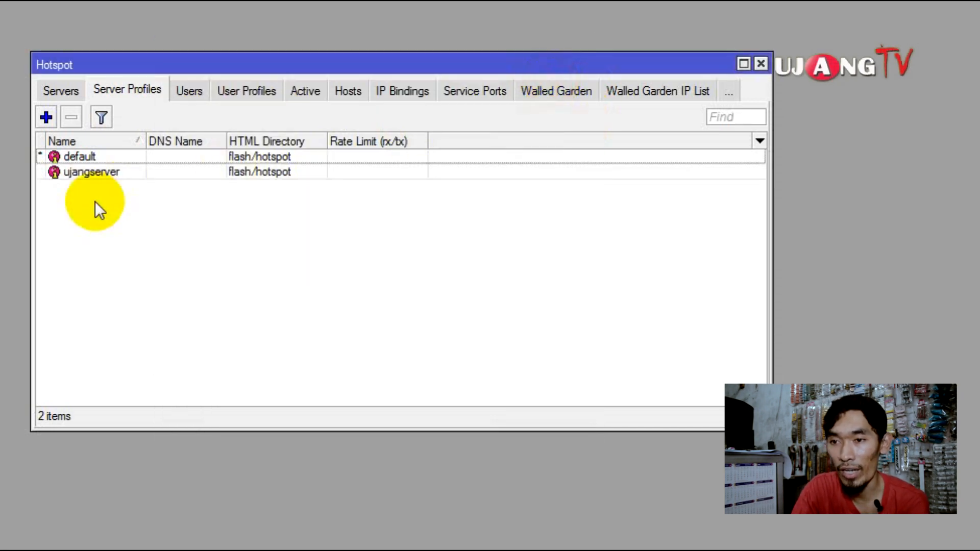
click(77, 175)
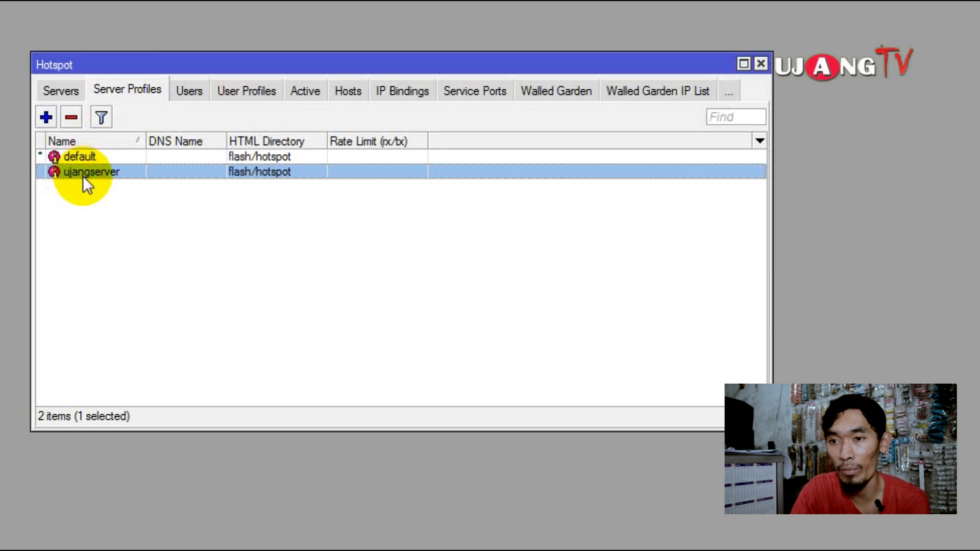
- Add a new hotspot server named ujang1 on the ether3-HOTSPOT interface
click(70, 96)
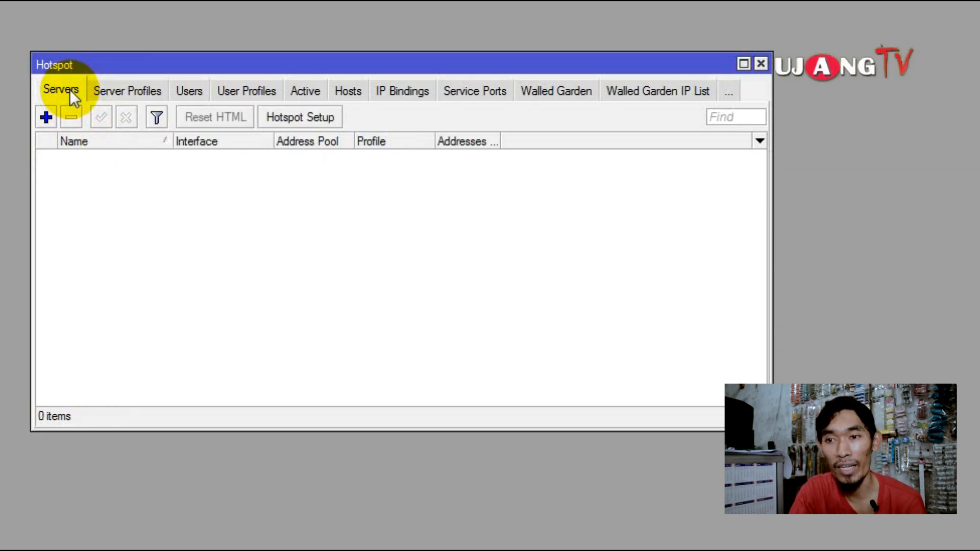
click(50, 124)
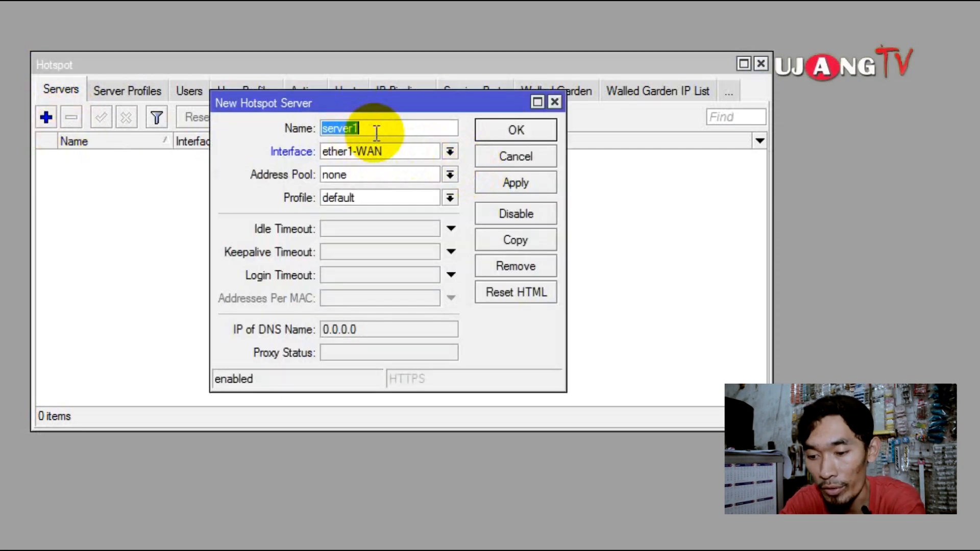
text(ujang)
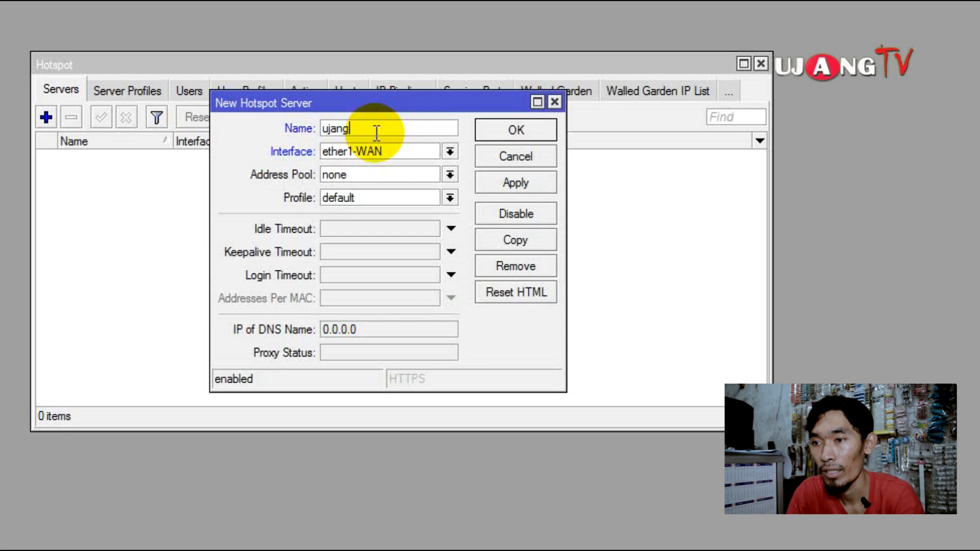
text(1)
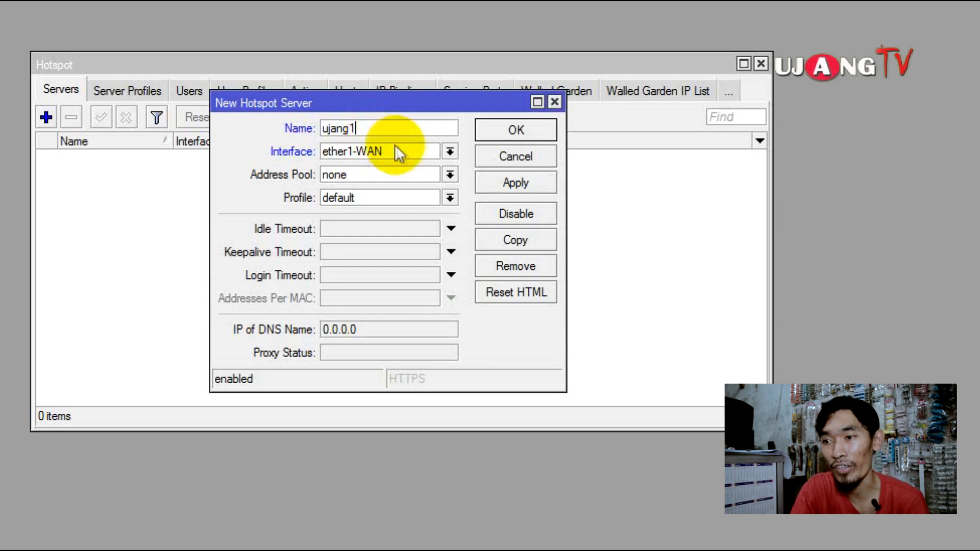
click(449, 152)
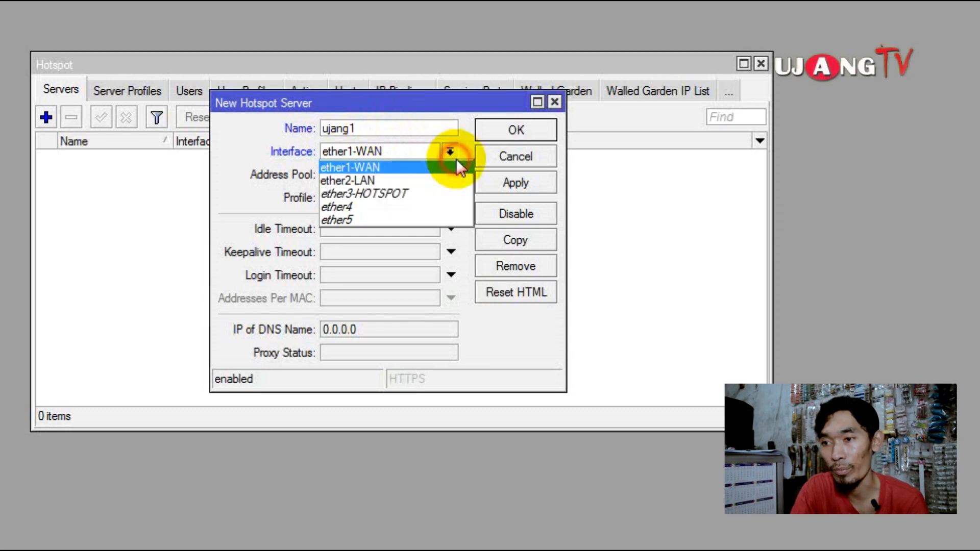
click(415, 193)
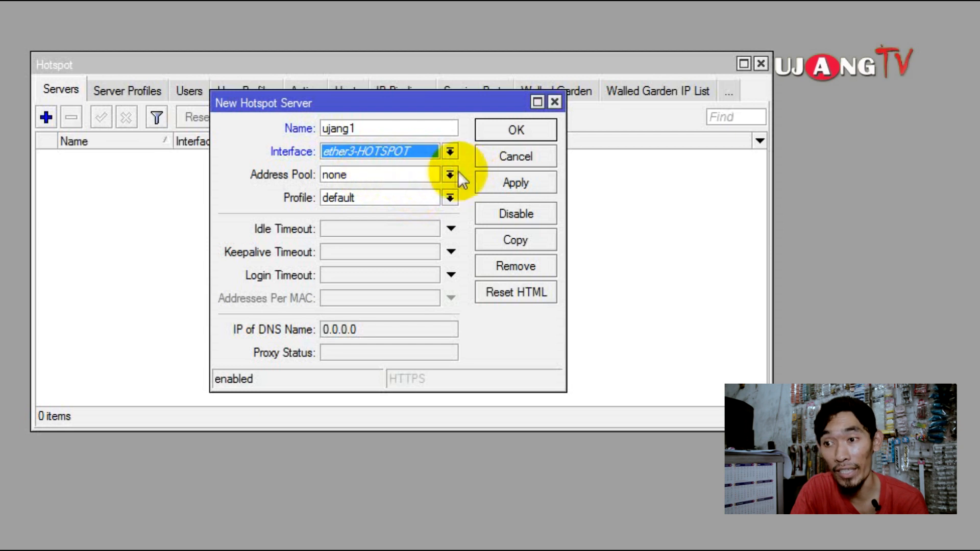
- Assign address pool dhcp_pool2 and profile ujangserver to the new hotspot server and save it
click(452, 175)
click(399, 204)
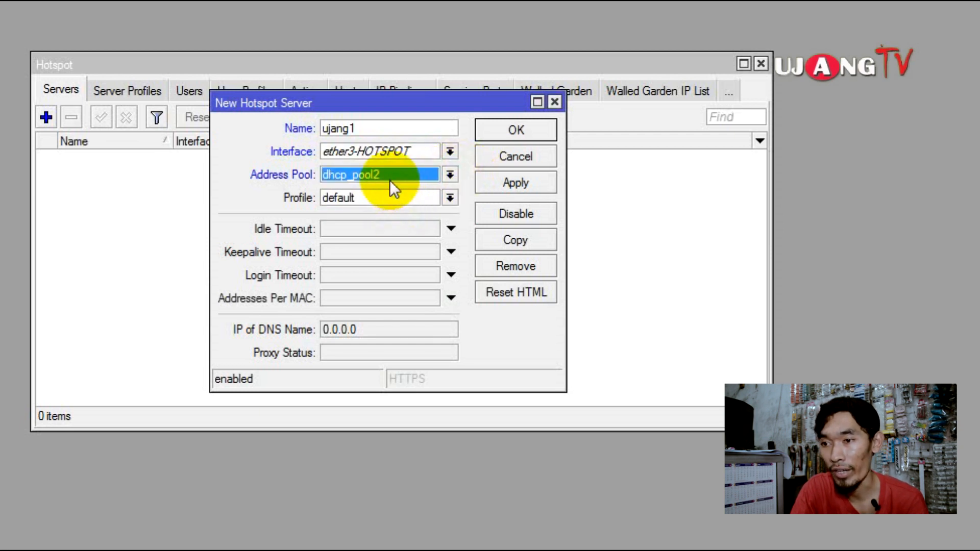
click(452, 198)
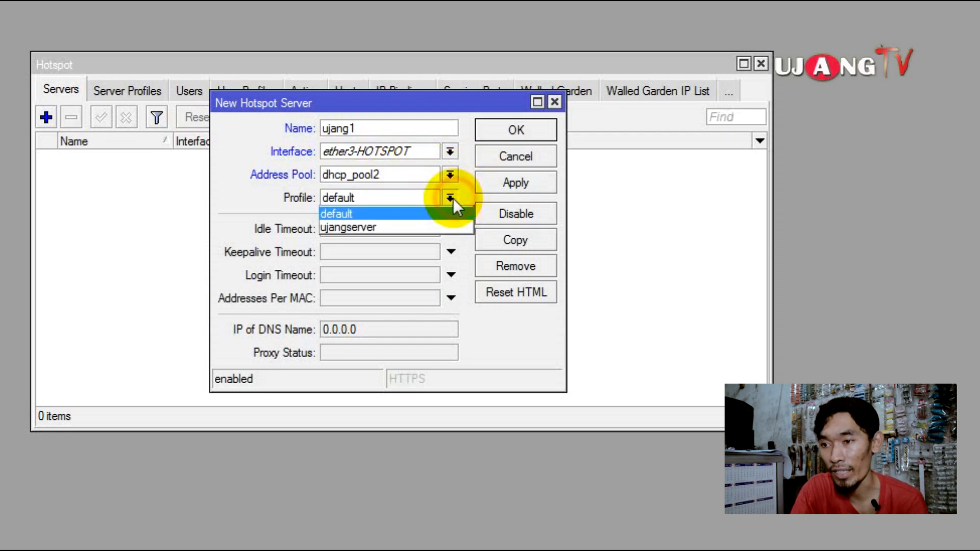
click(396, 228)
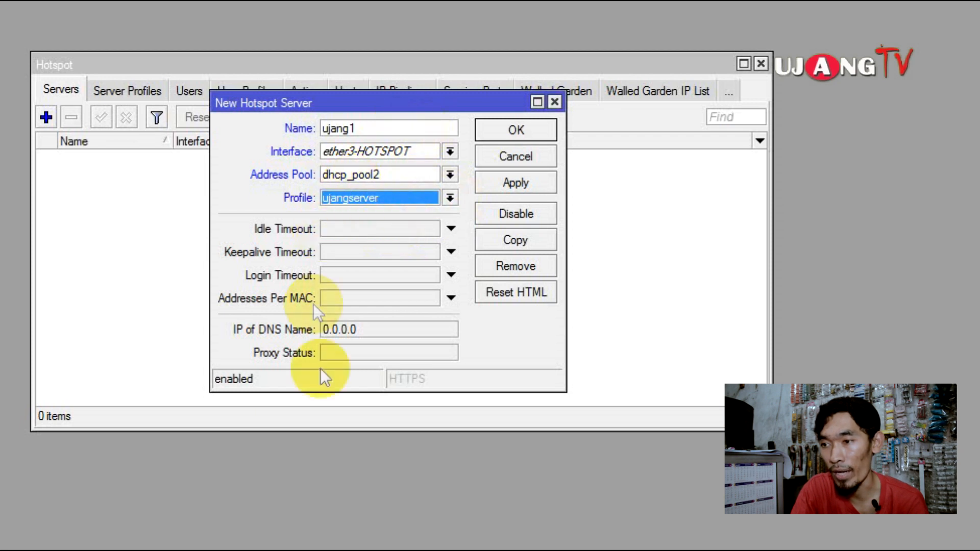
click(547, 185)
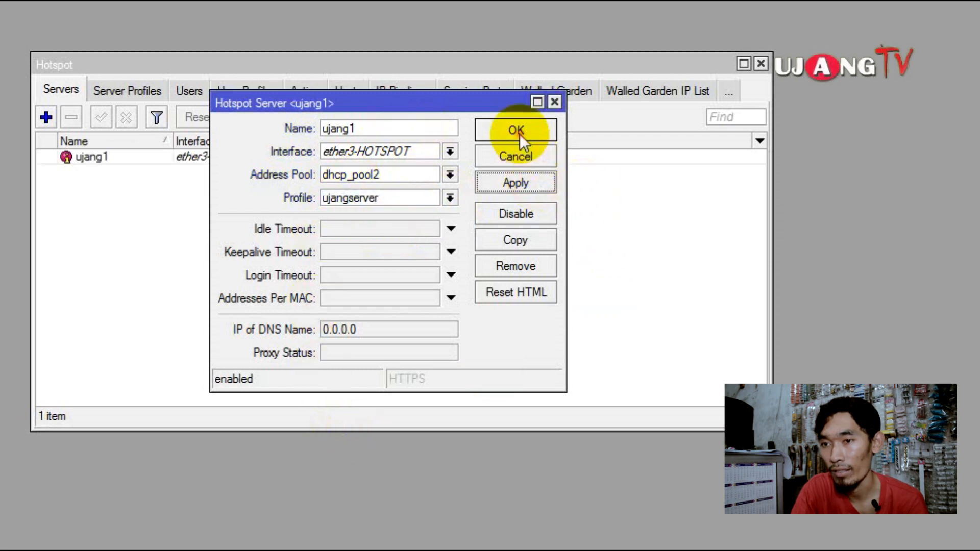
click(519, 134)
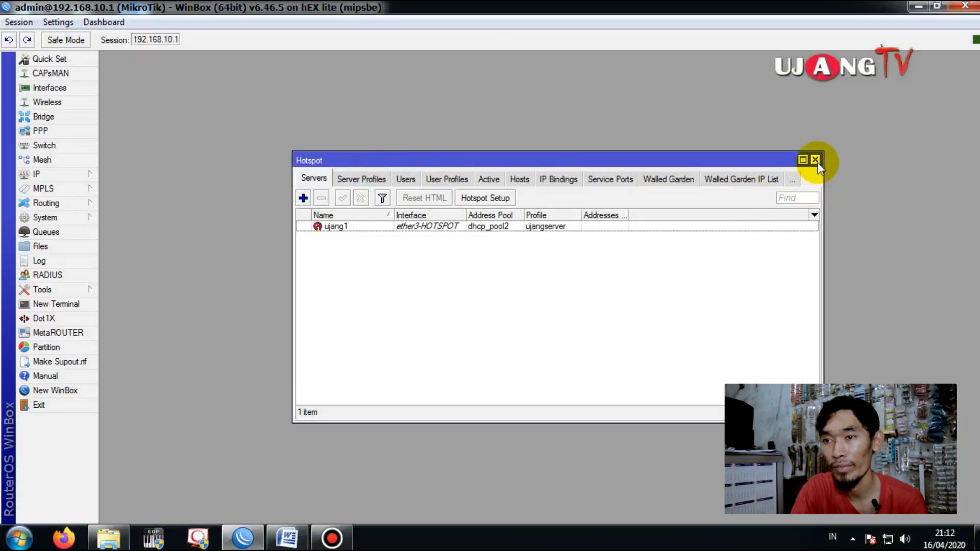
- Close the hotspot window and WinBox, switch to Firefox, and try to open YouTube in a new tab
click(815, 159)
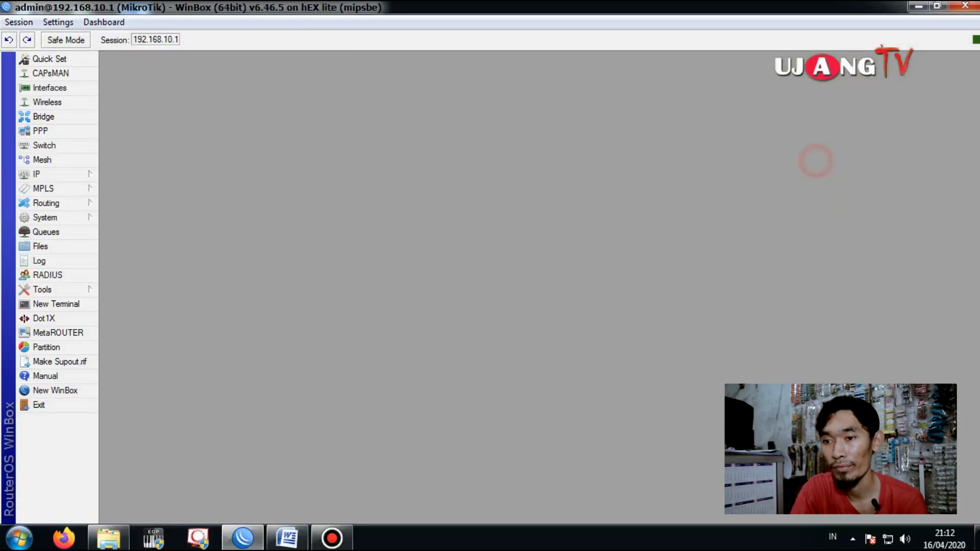
click(965, 6)
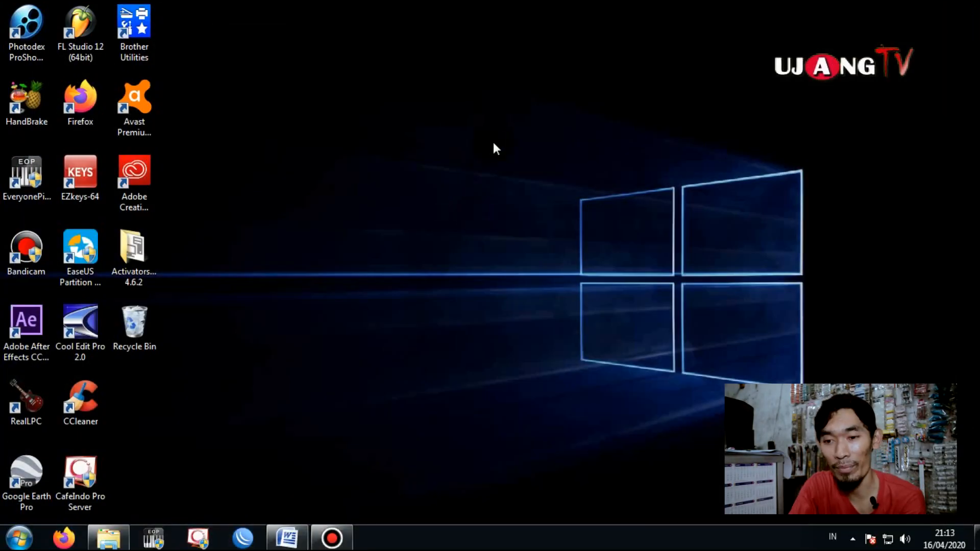
click(71, 540)
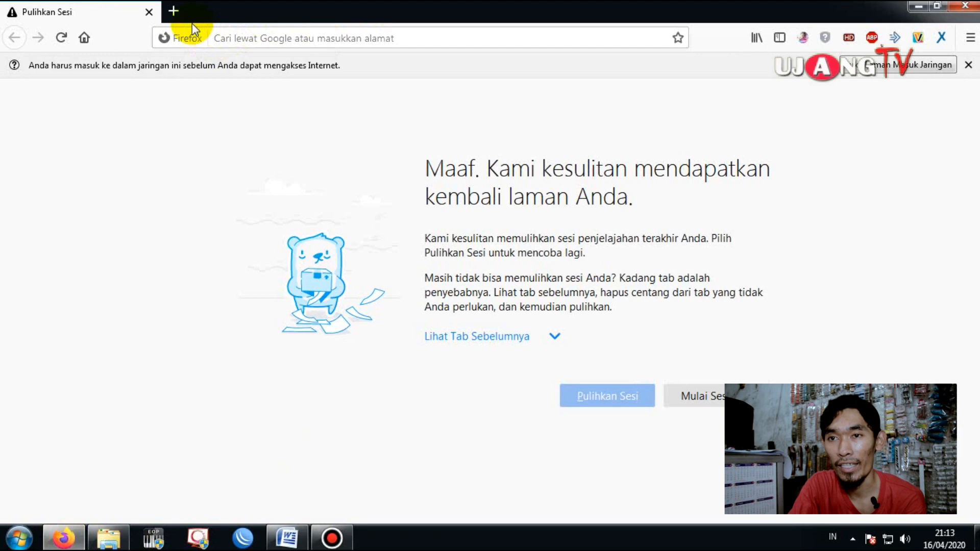
click(174, 11)
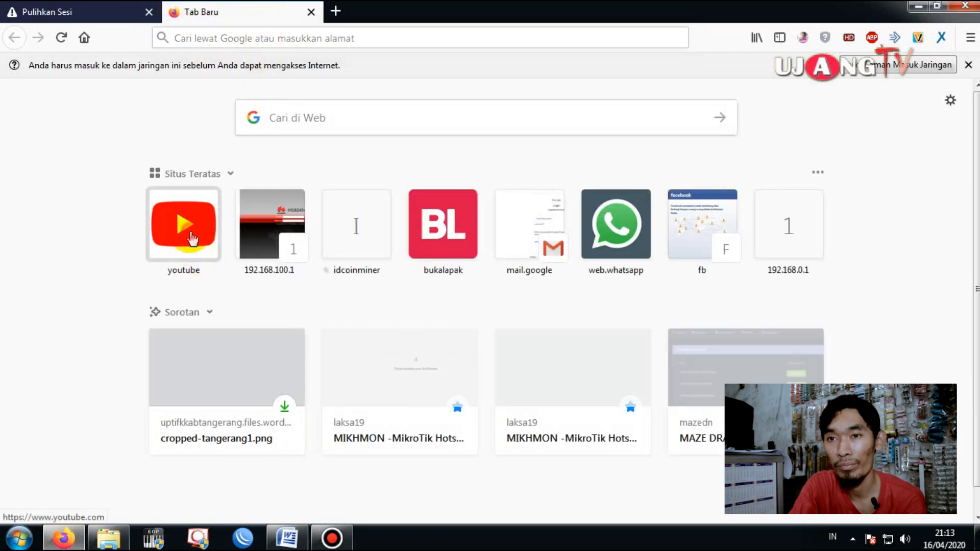
click(192, 237)
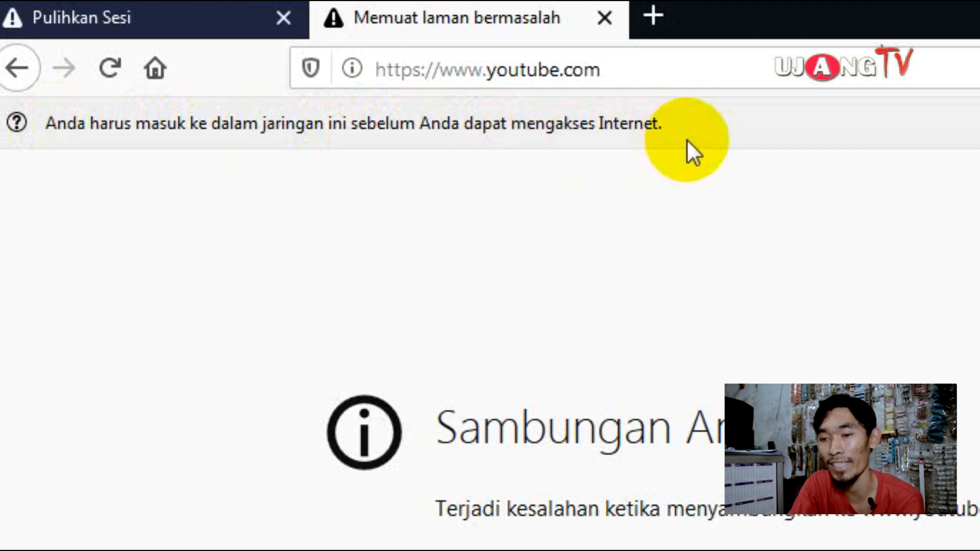
mouse_move(677, 550)
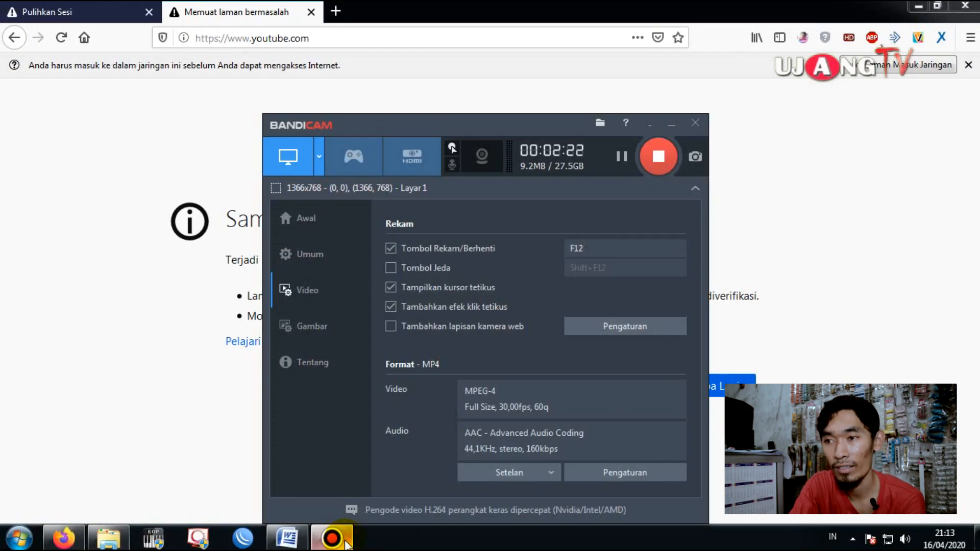
click(346, 543)
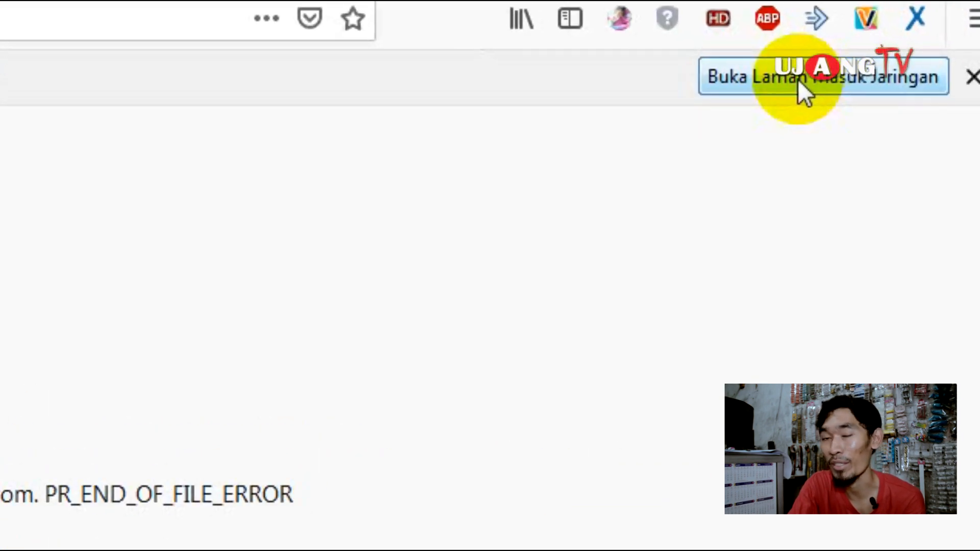
- Open the network login page and log in to the hotspot with the hotspot user's login name and a blank password
click(798, 79)
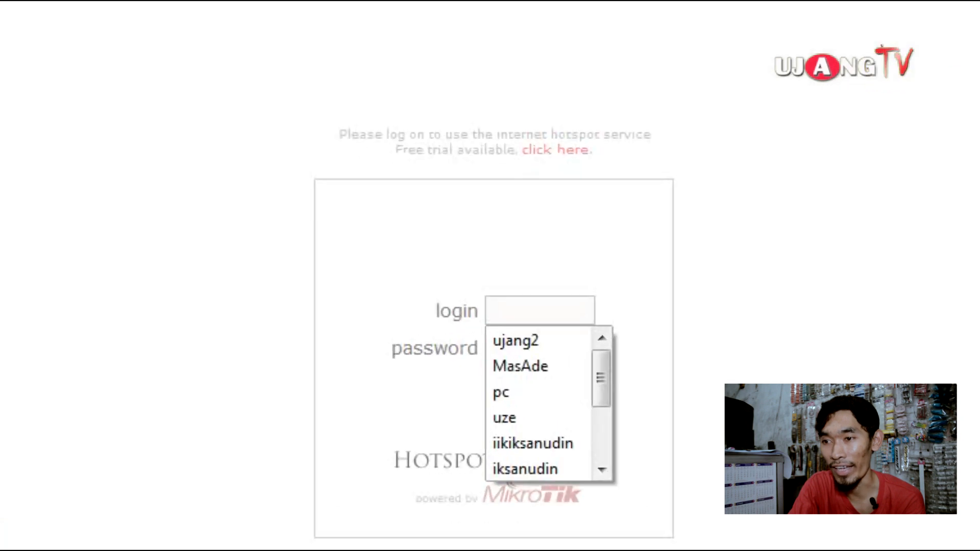
click(682, 244)
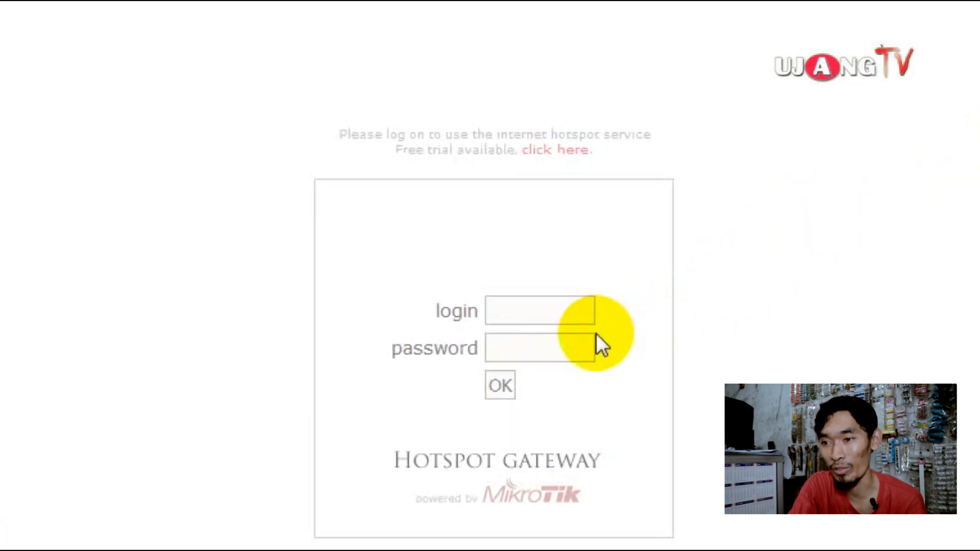
click(515, 322)
key(Escape)
text(udin)
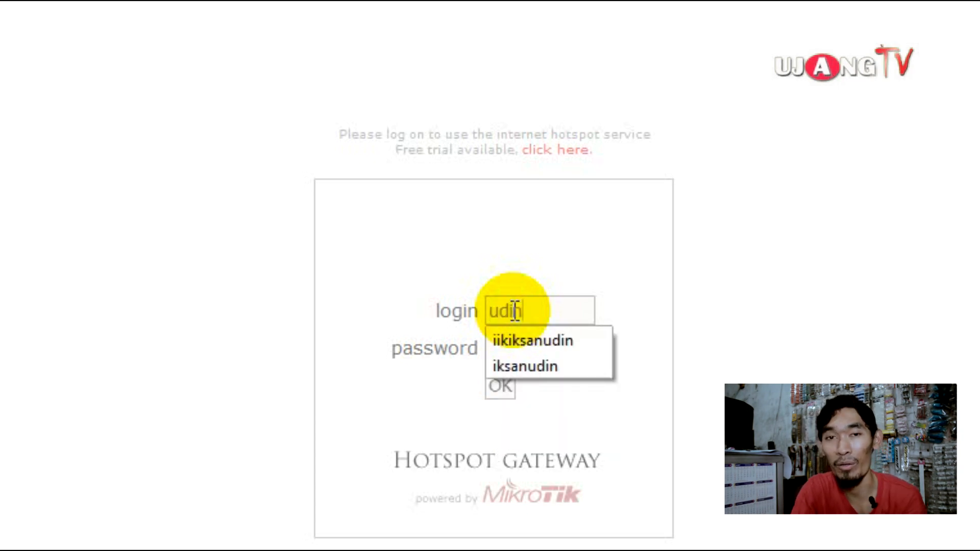
click(551, 244)
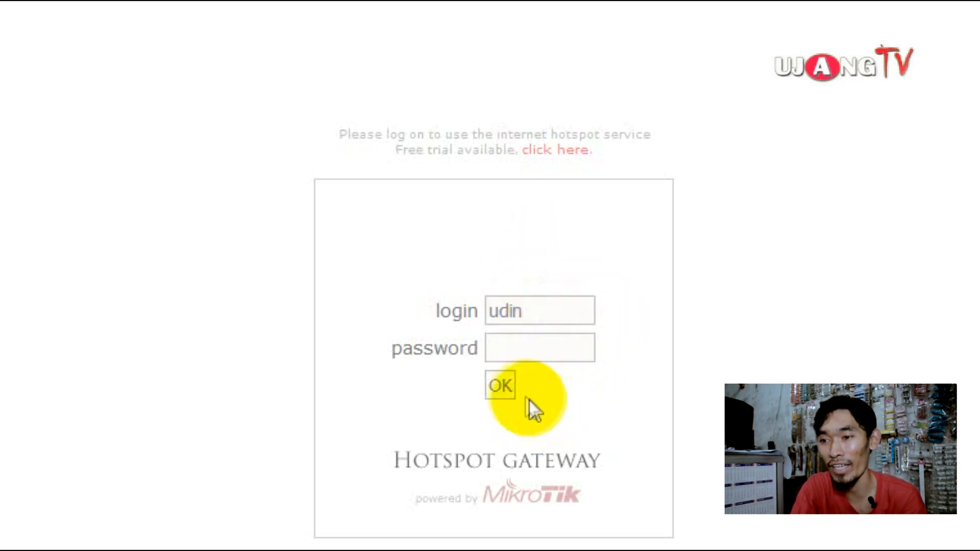
click(498, 388)
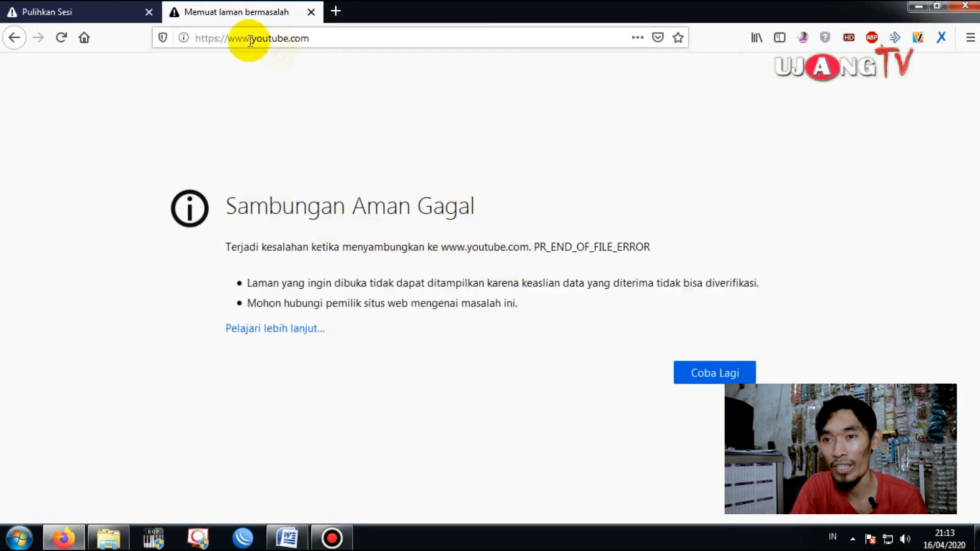
- Check the restore-session tab, return to the YouTube tab, and retry loading the page
click(89, 7)
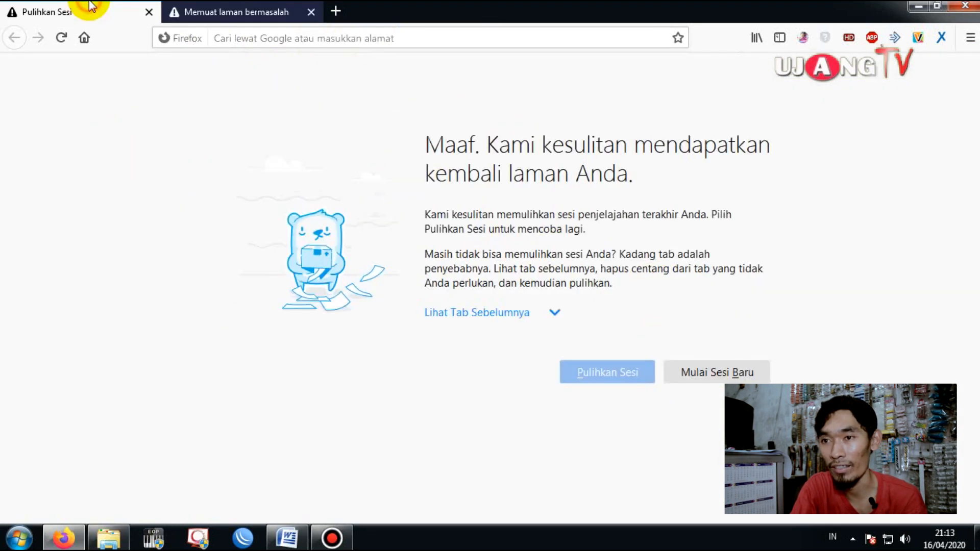
click(188, 13)
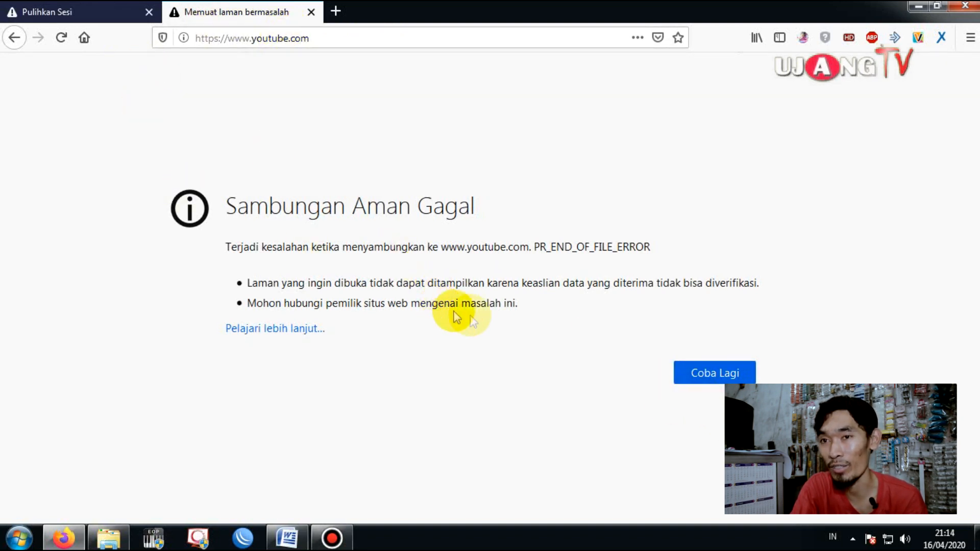
click(699, 376)
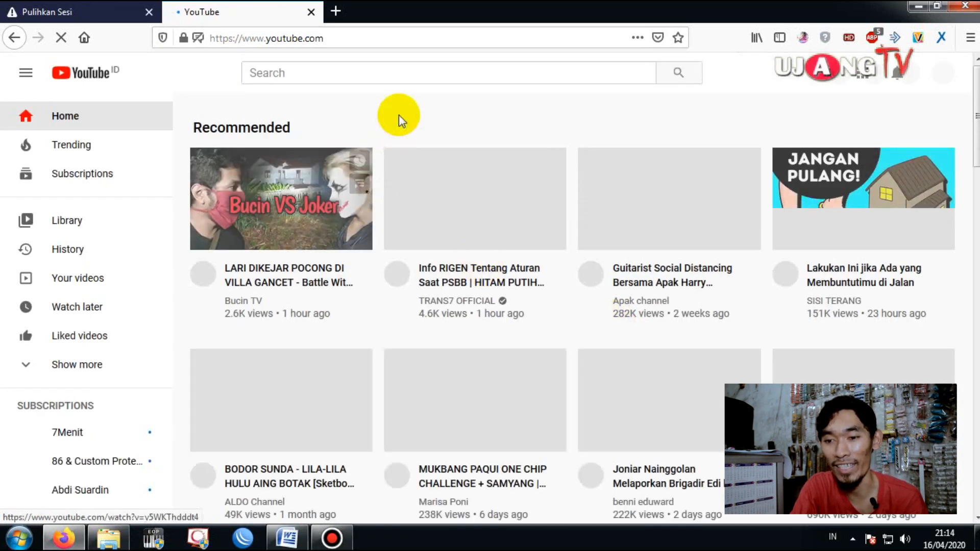
- Switch to WinBox, connect to the neighbouring router at 192.168.20.1, and maximize the session window
click(243, 539)
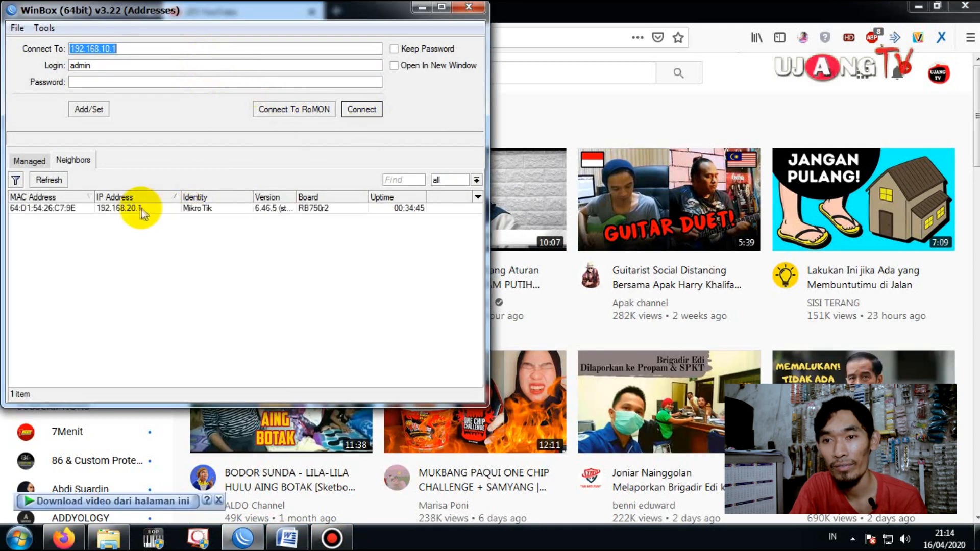
click(138, 208)
click(355, 112)
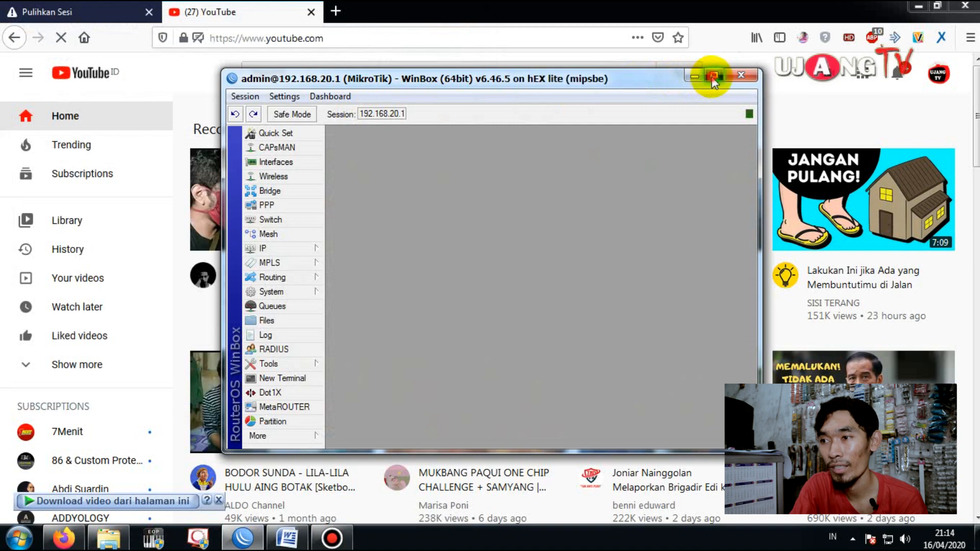
click(714, 76)
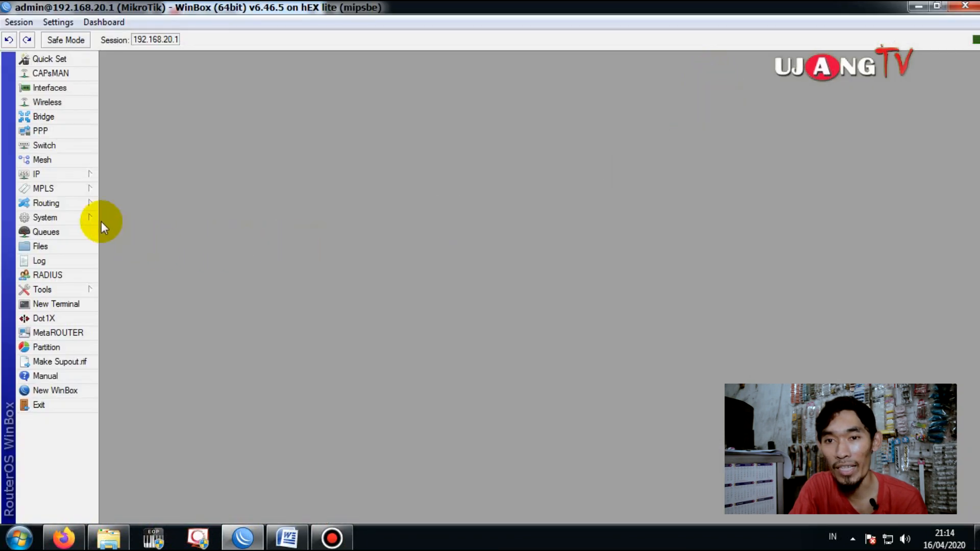
- Open the router's hotspot settings and check the hotspot user's entry and its active session
click(50, 174)
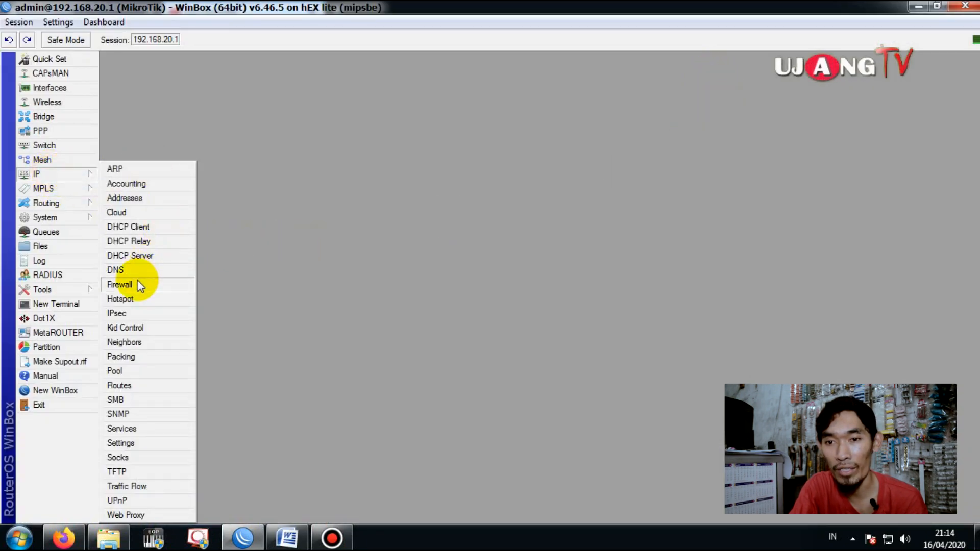
click(128, 299)
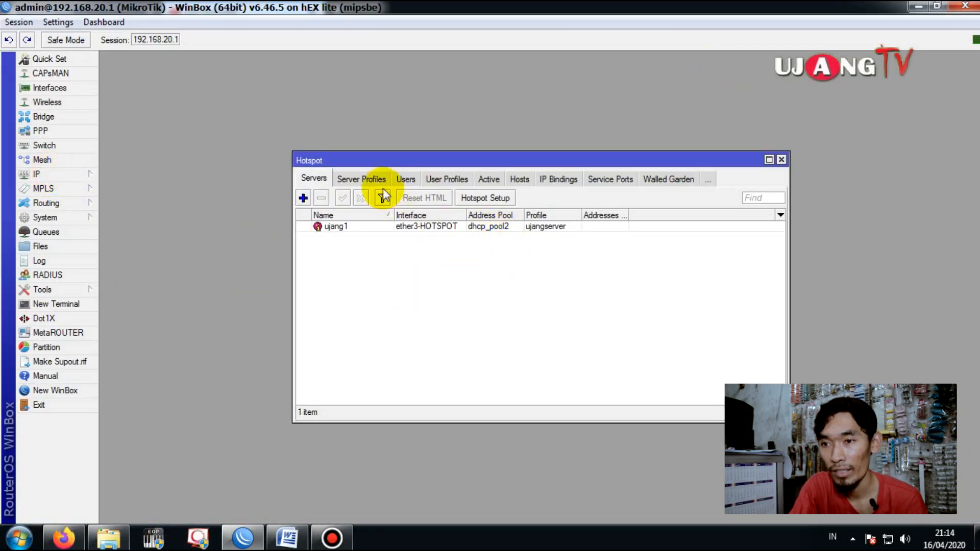
click(406, 179)
click(559, 187)
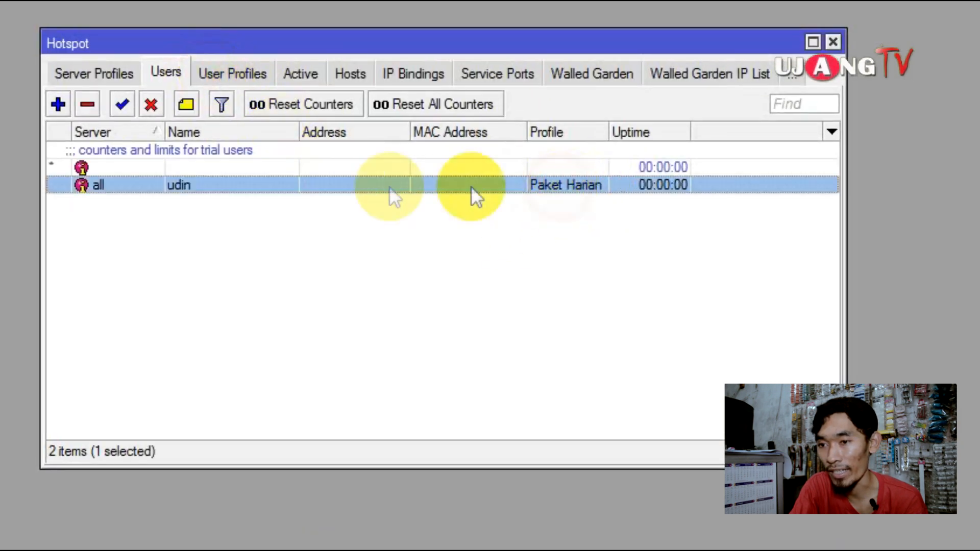
click(290, 76)
click(120, 151)
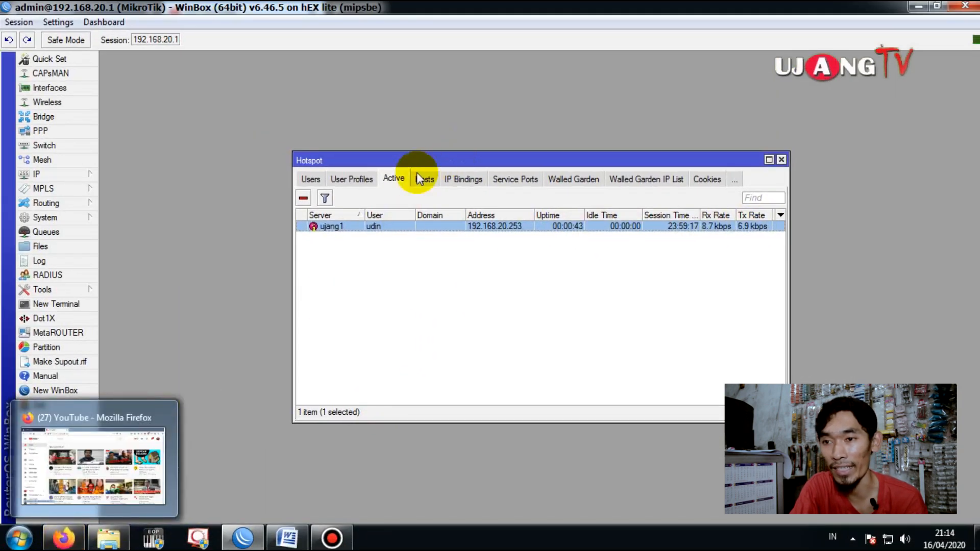
- Review the Paket Harian user profile's rate limit, close it unchanged, and return to the active hotspot sessions
click(347, 180)
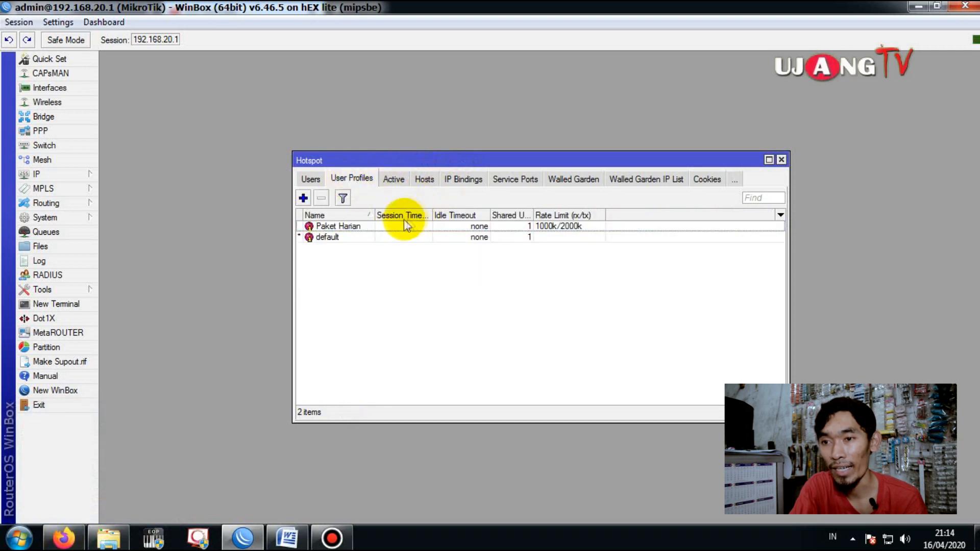
double_click(349, 226)
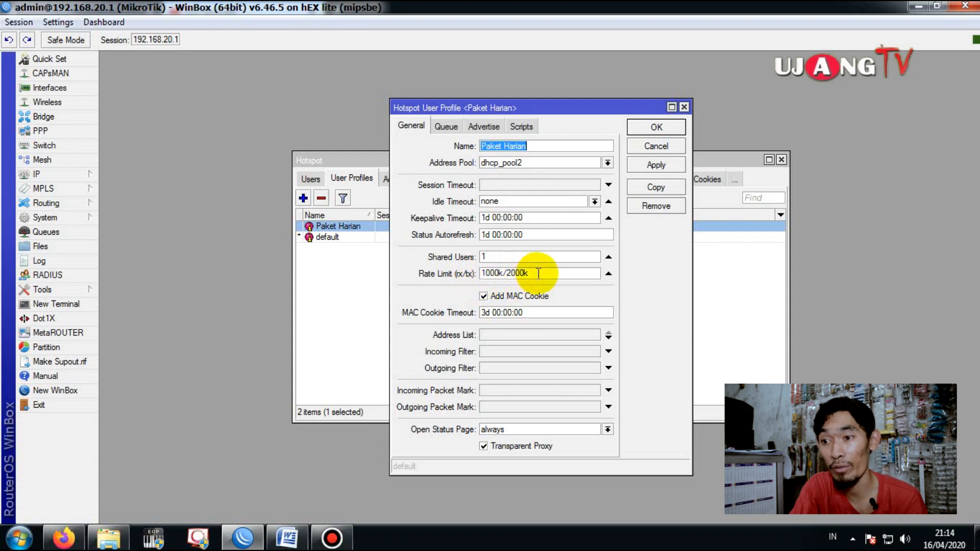
click(684, 108)
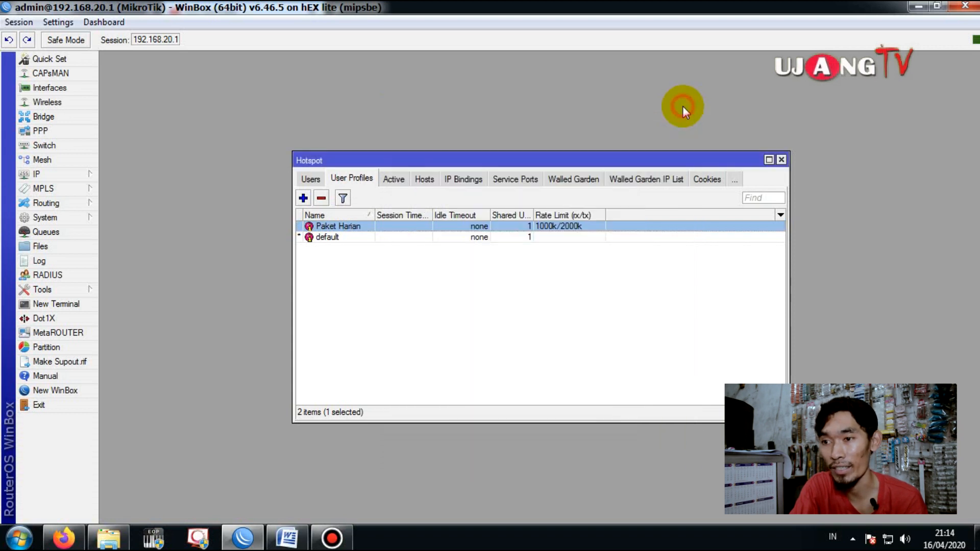
click(394, 179)
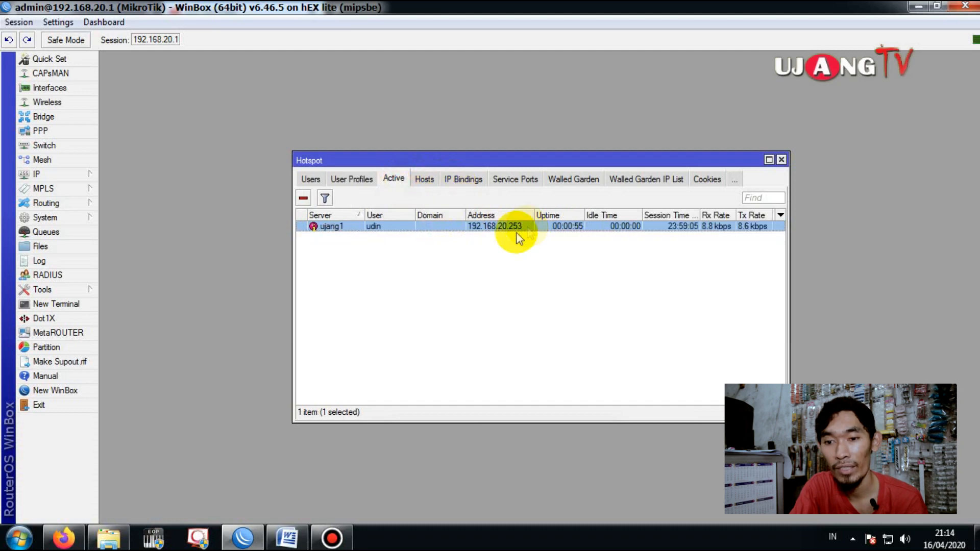
- Switch to Firefox, open speedtest.net in a new tab, and run a connection speed test
click(64, 539)
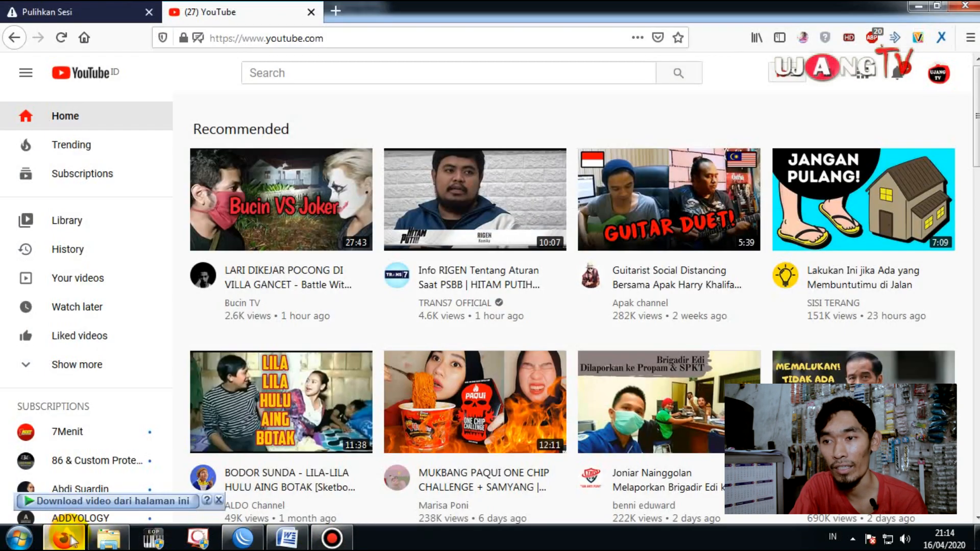
click(336, 11)
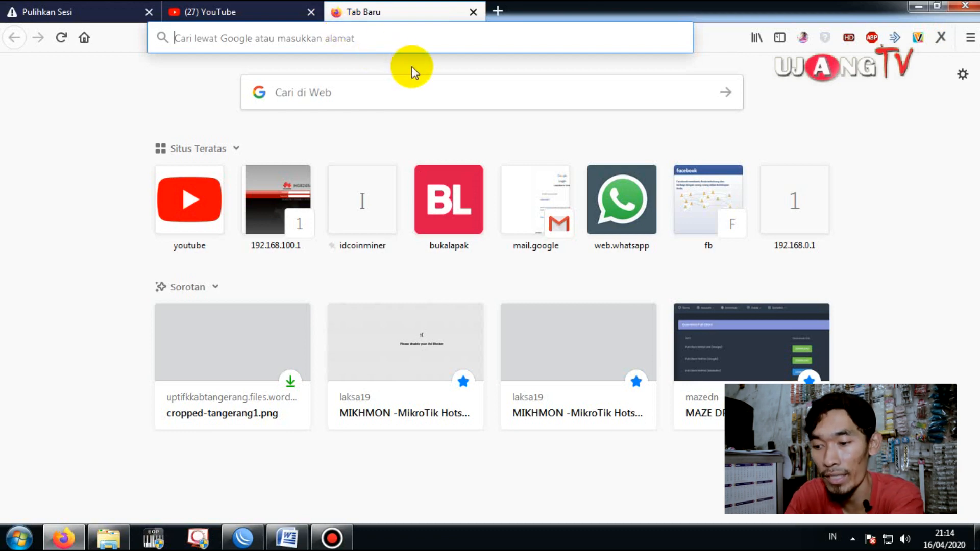
text(speedtest.net/)
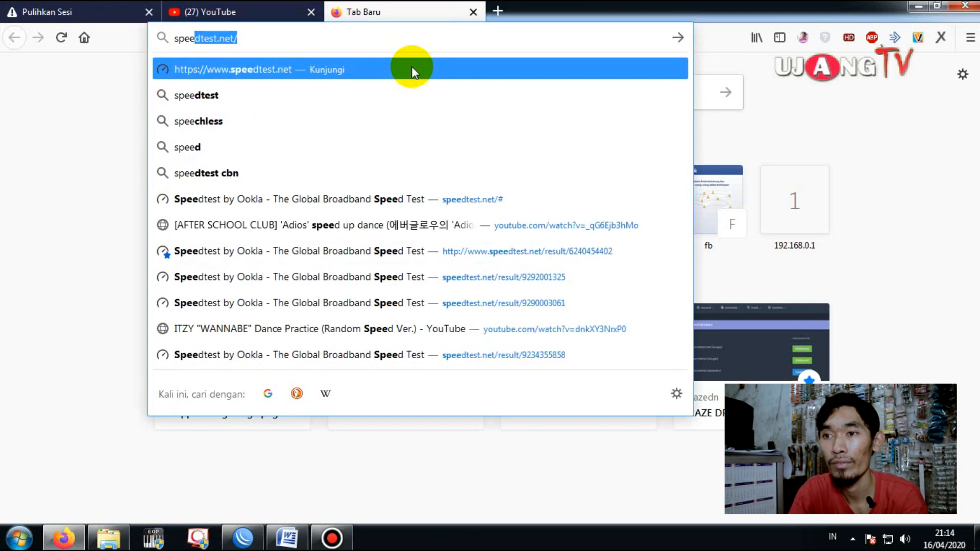
key(Return)
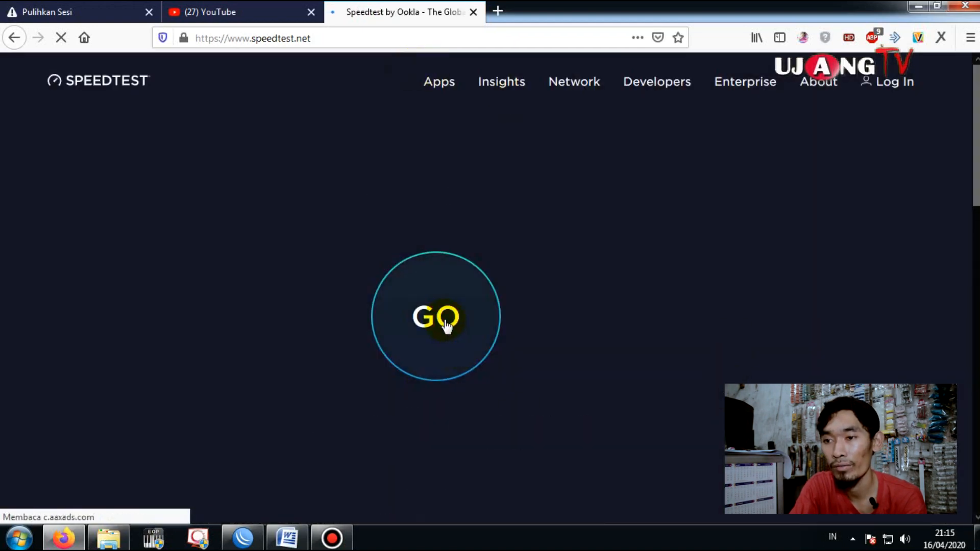
click(447, 324)
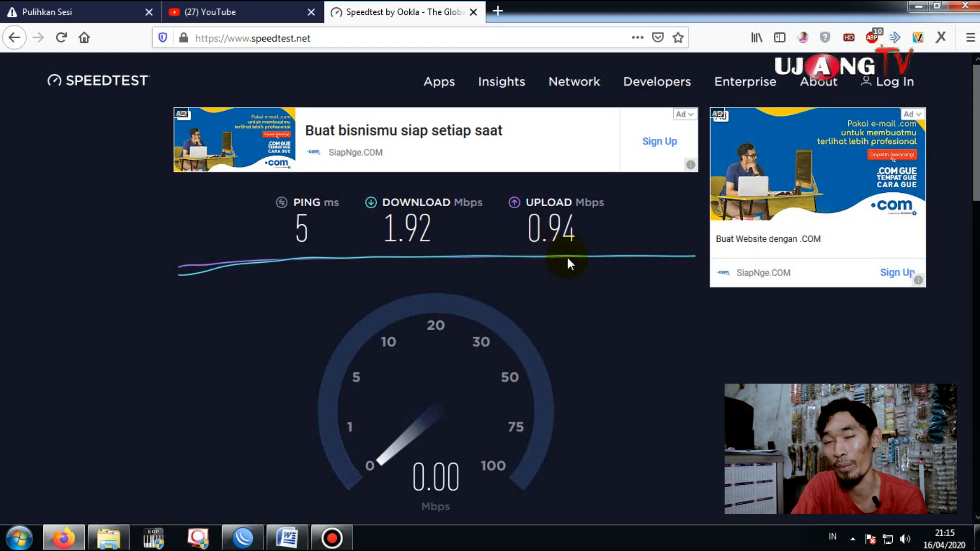
- Play the first recommended video on YouTube to test streaming, then return to the YouTube home page and browse the recommendations
click(245, 10)
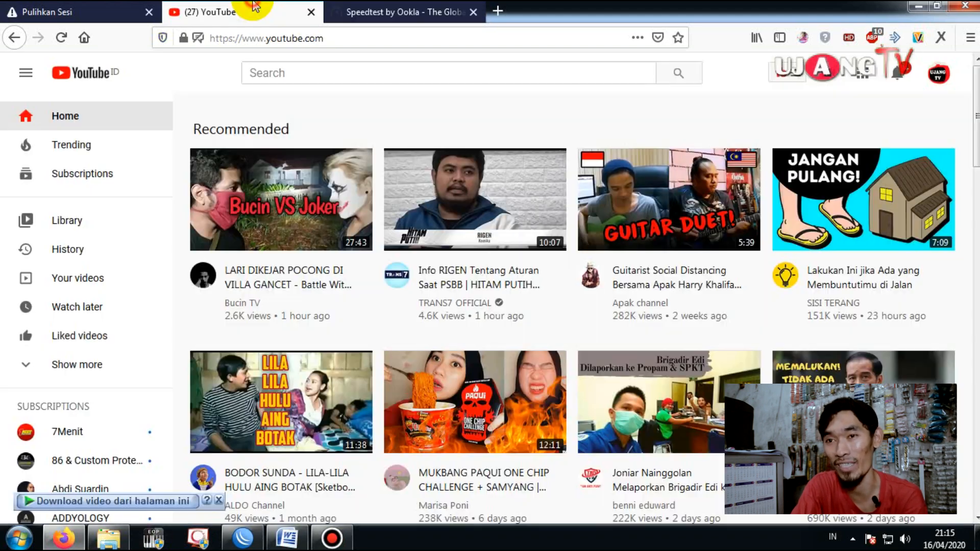
click(252, 218)
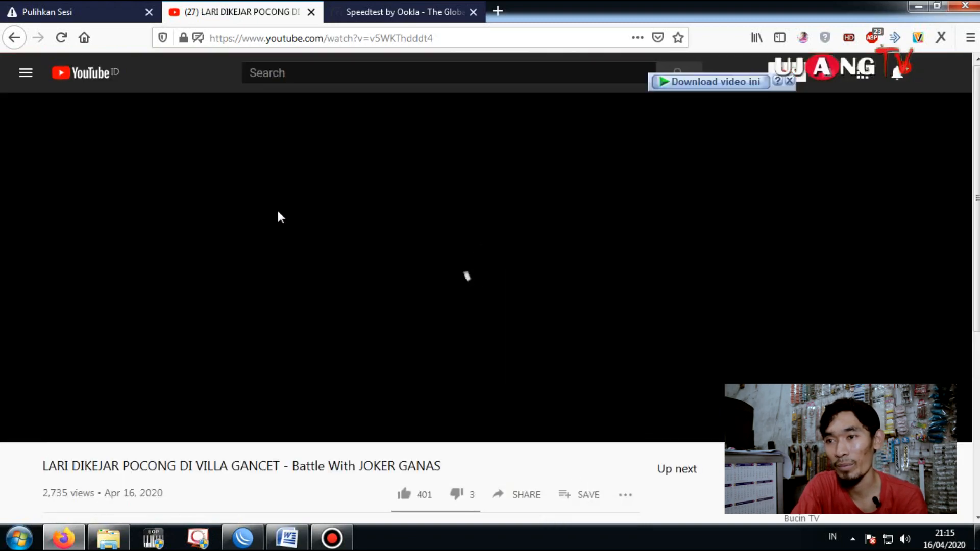
click(538, 276)
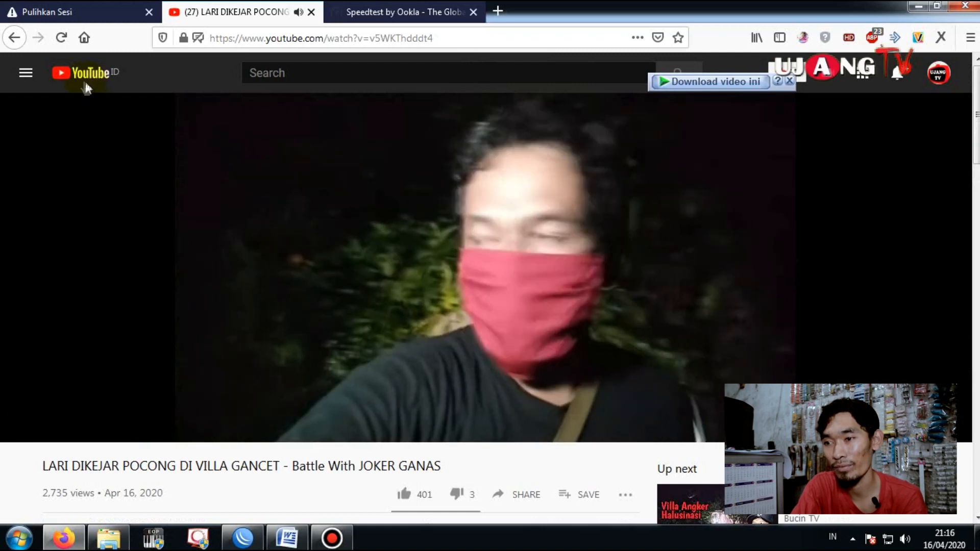
click(84, 77)
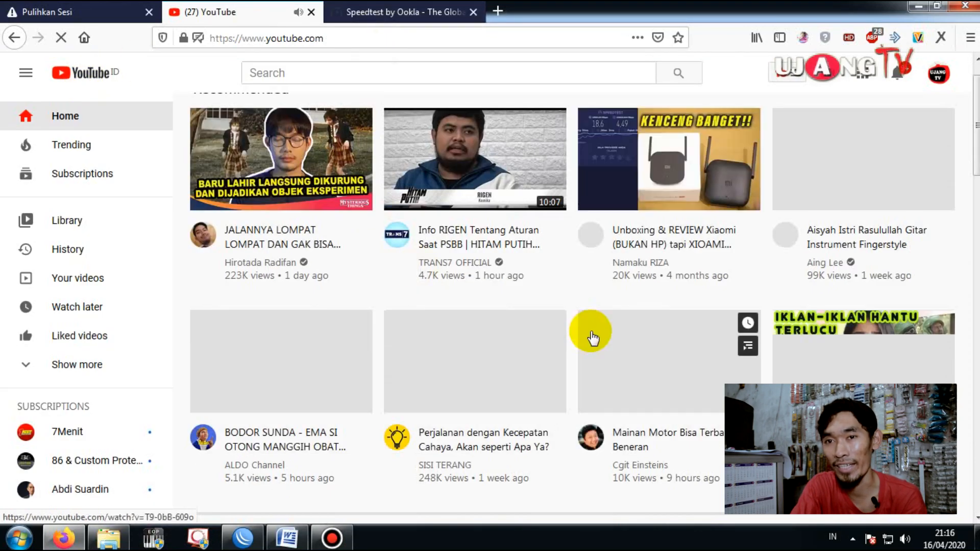
scroll(590, 332, down, 10)
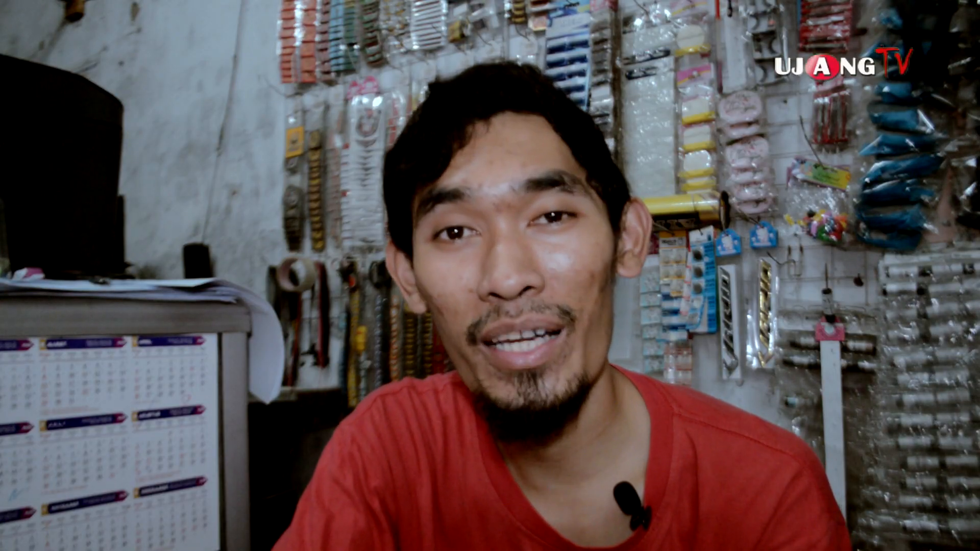